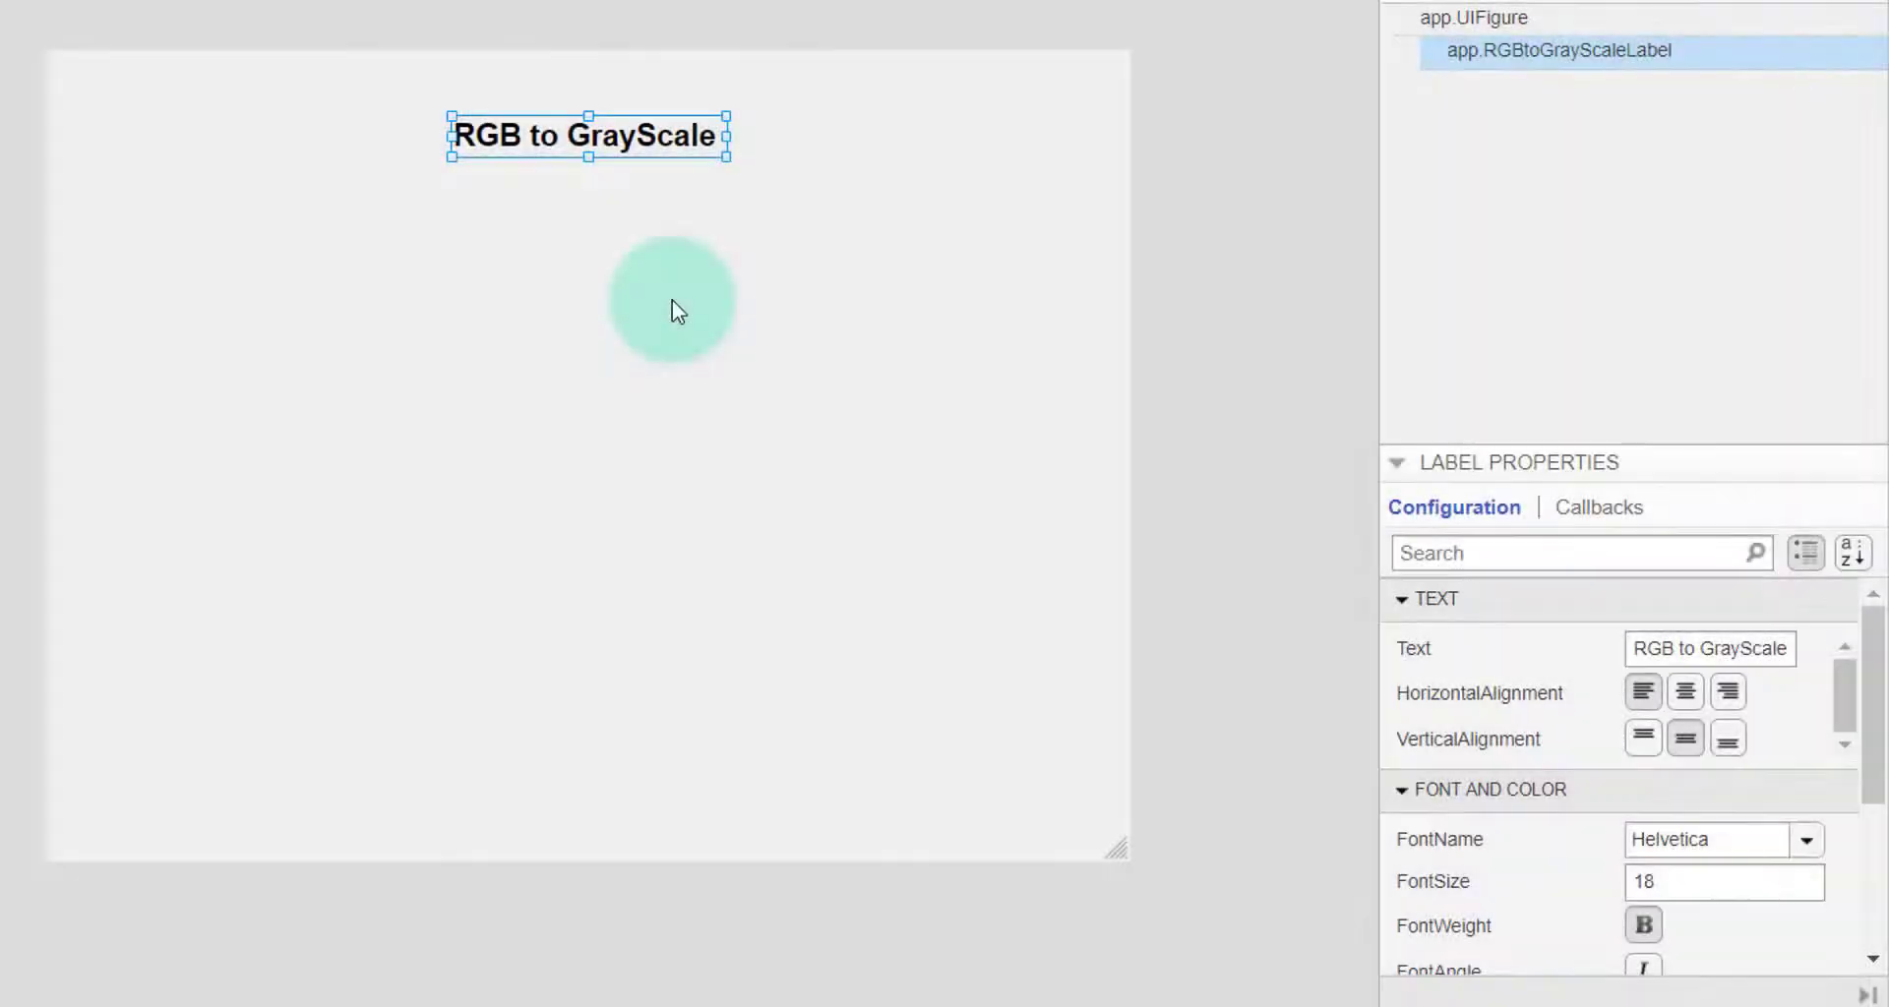
Deselect the 'RGB to GrayScale' title label by clicking the empty vision.mlapp canvas.
{"action": "left_click", "coordinate": [633, 275]}
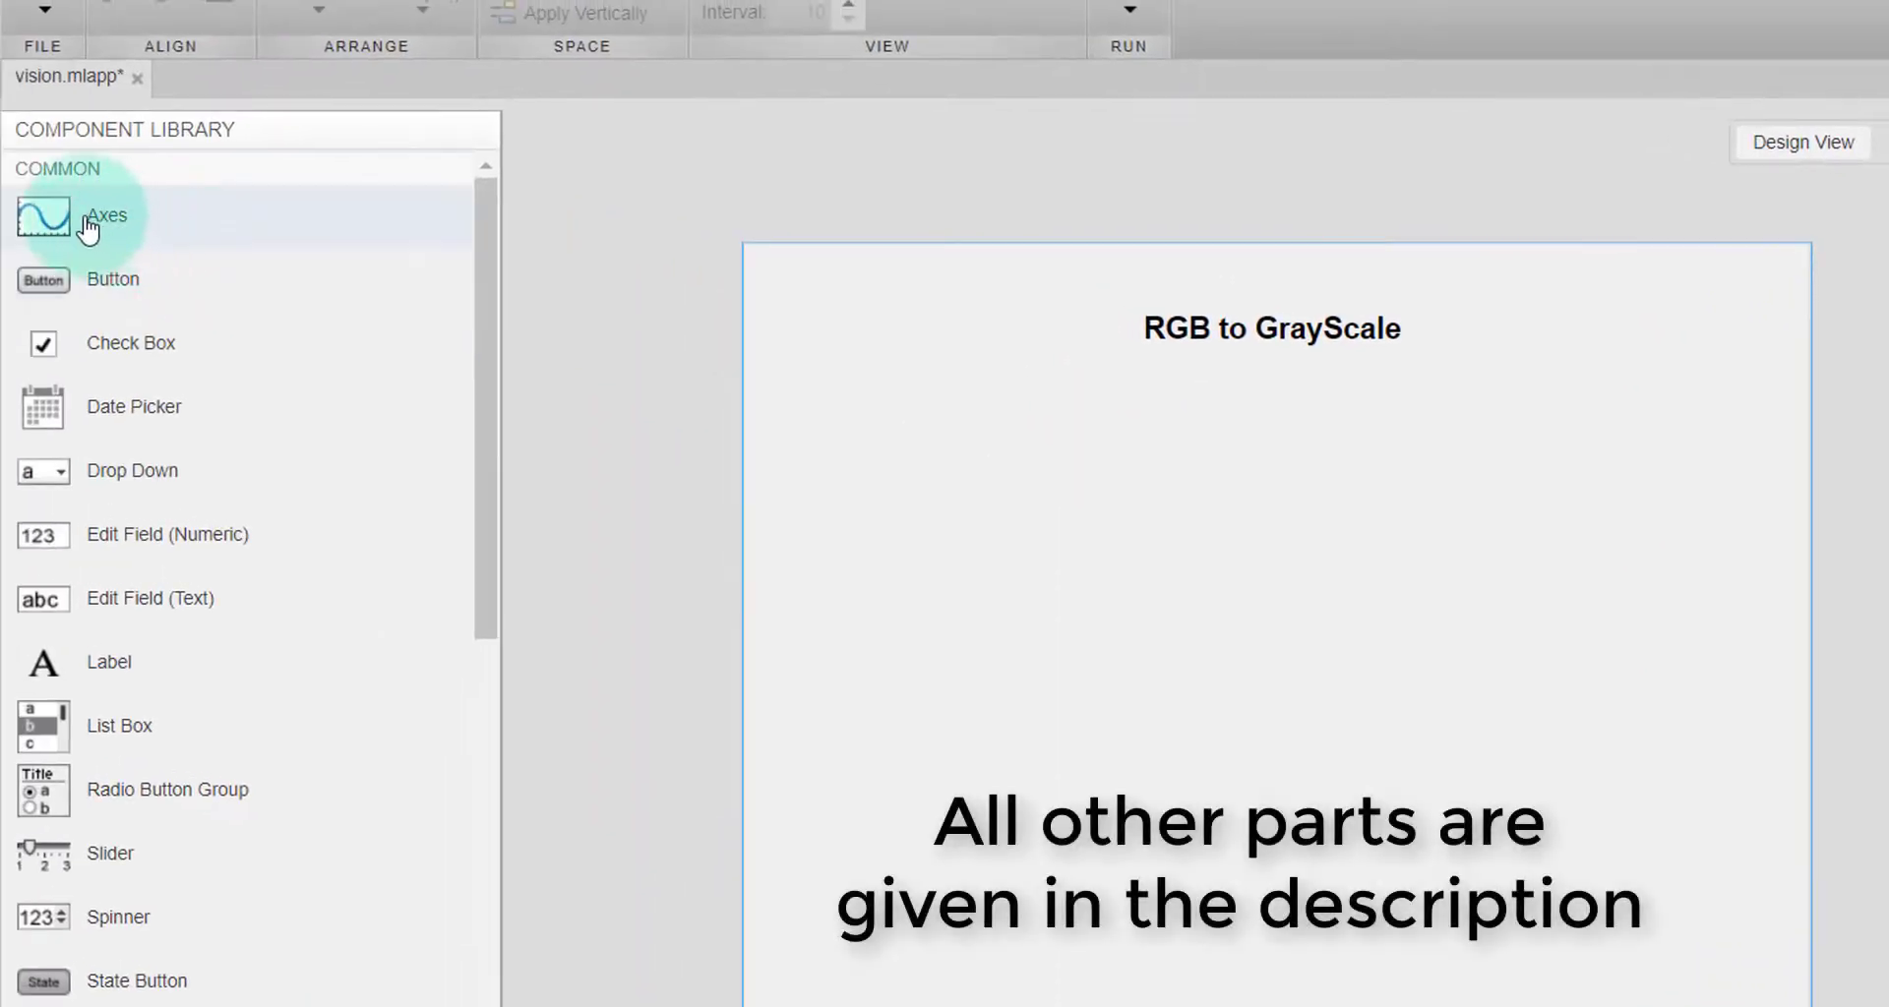
Place two axes, UIAxes and UIAxes2, side by side under the title and select the left one.
{"action": "left_click_drag", "start_coordinate": [89, 228], "coordinate": [1028, 657]}
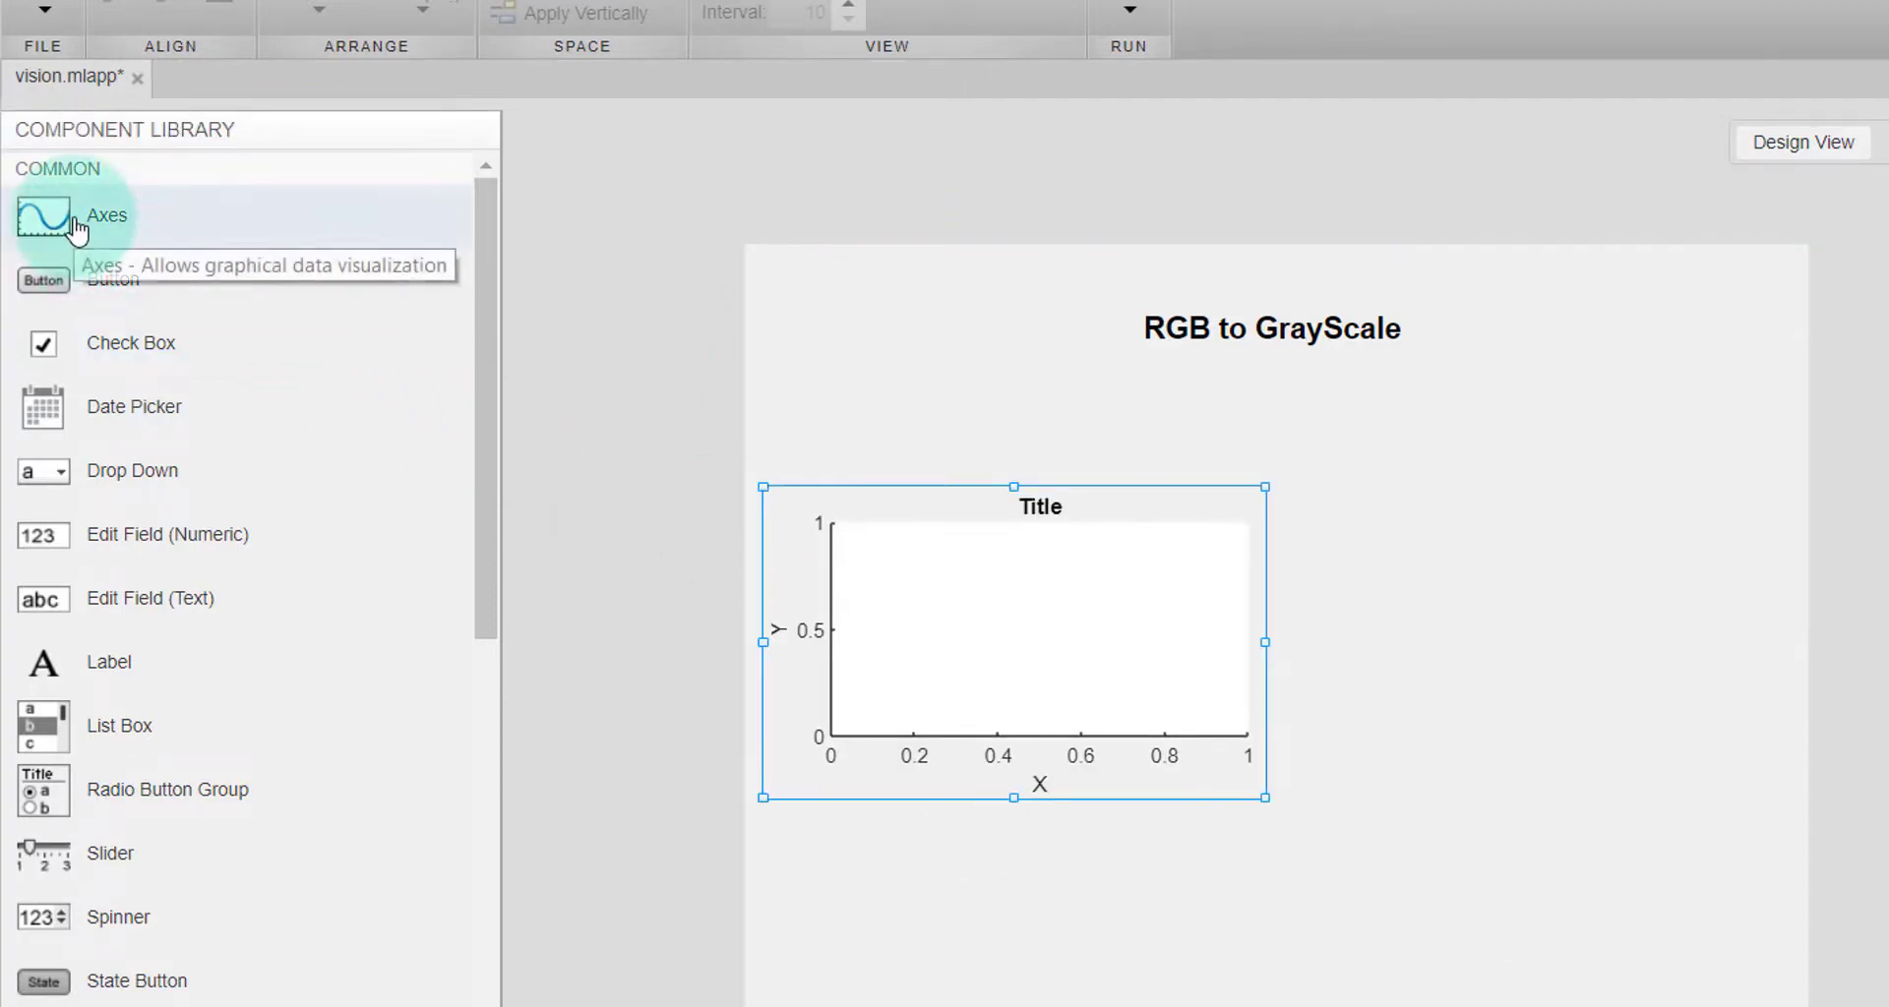
{"action": "left_click_drag", "start_coordinate": [73, 229], "coordinate": [1509, 658]}
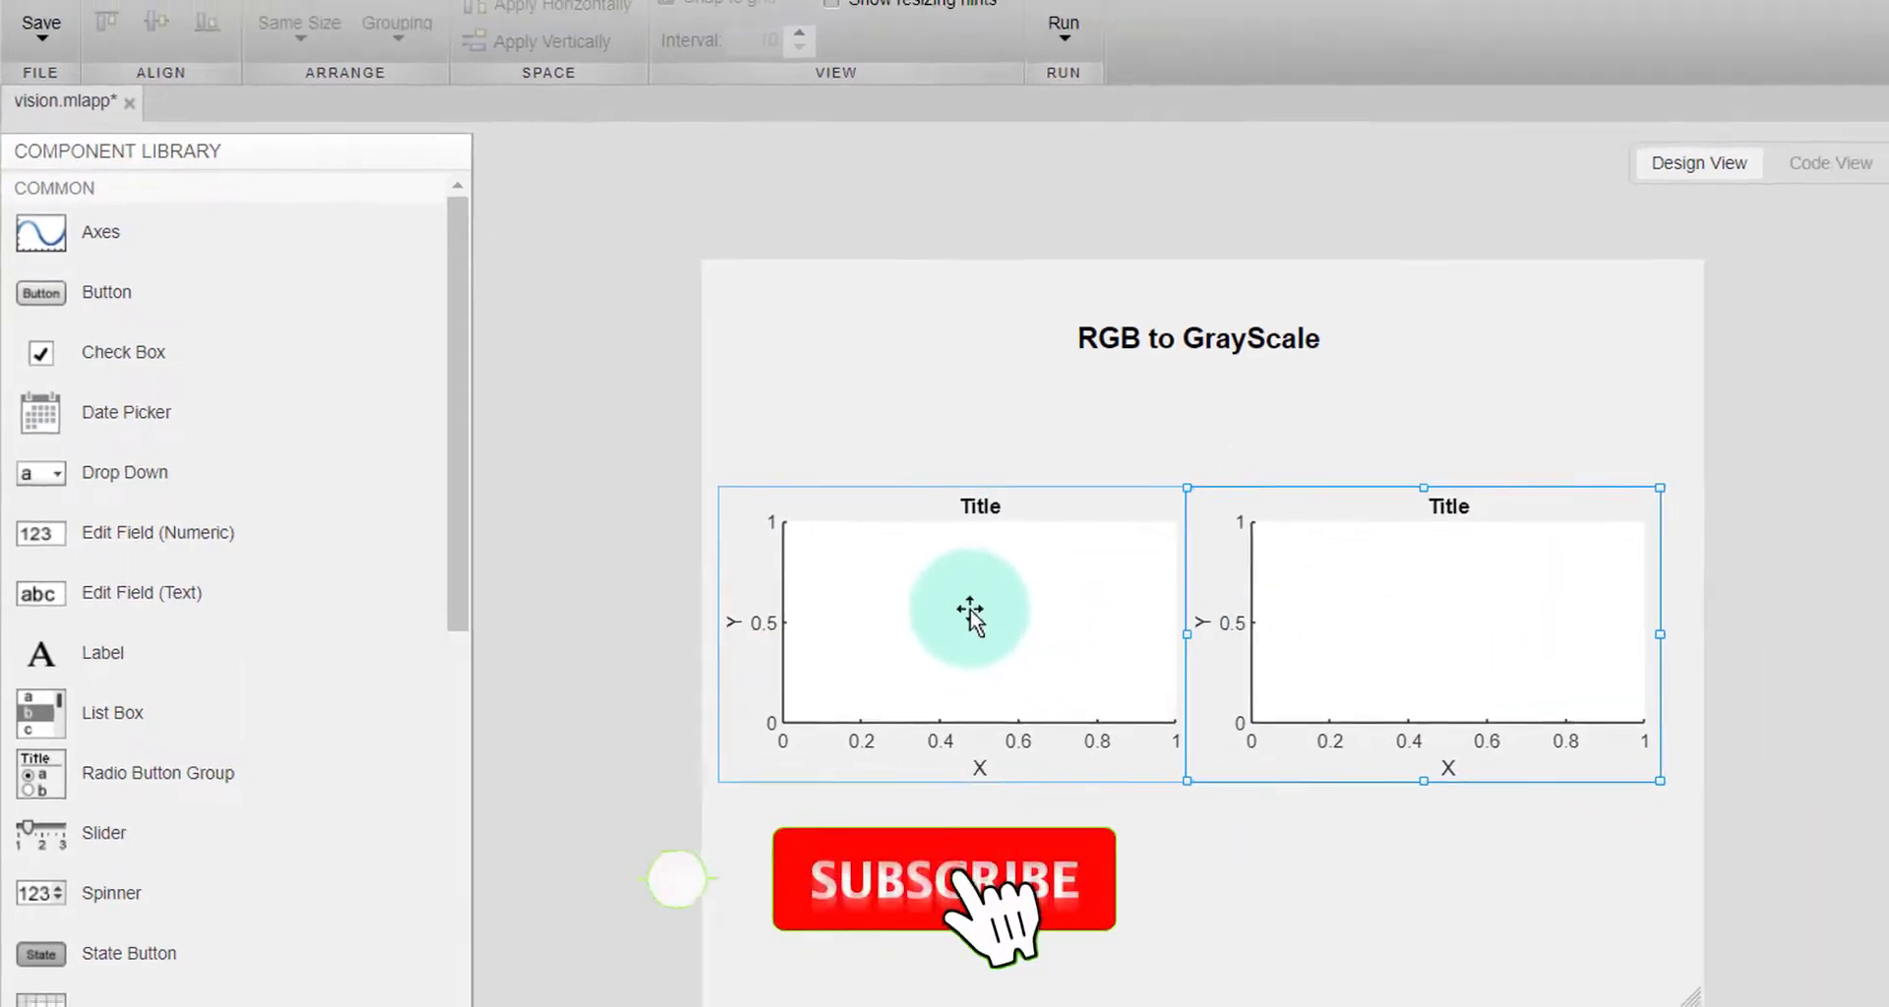
{"action": "left_click", "coordinate": [970, 614]}
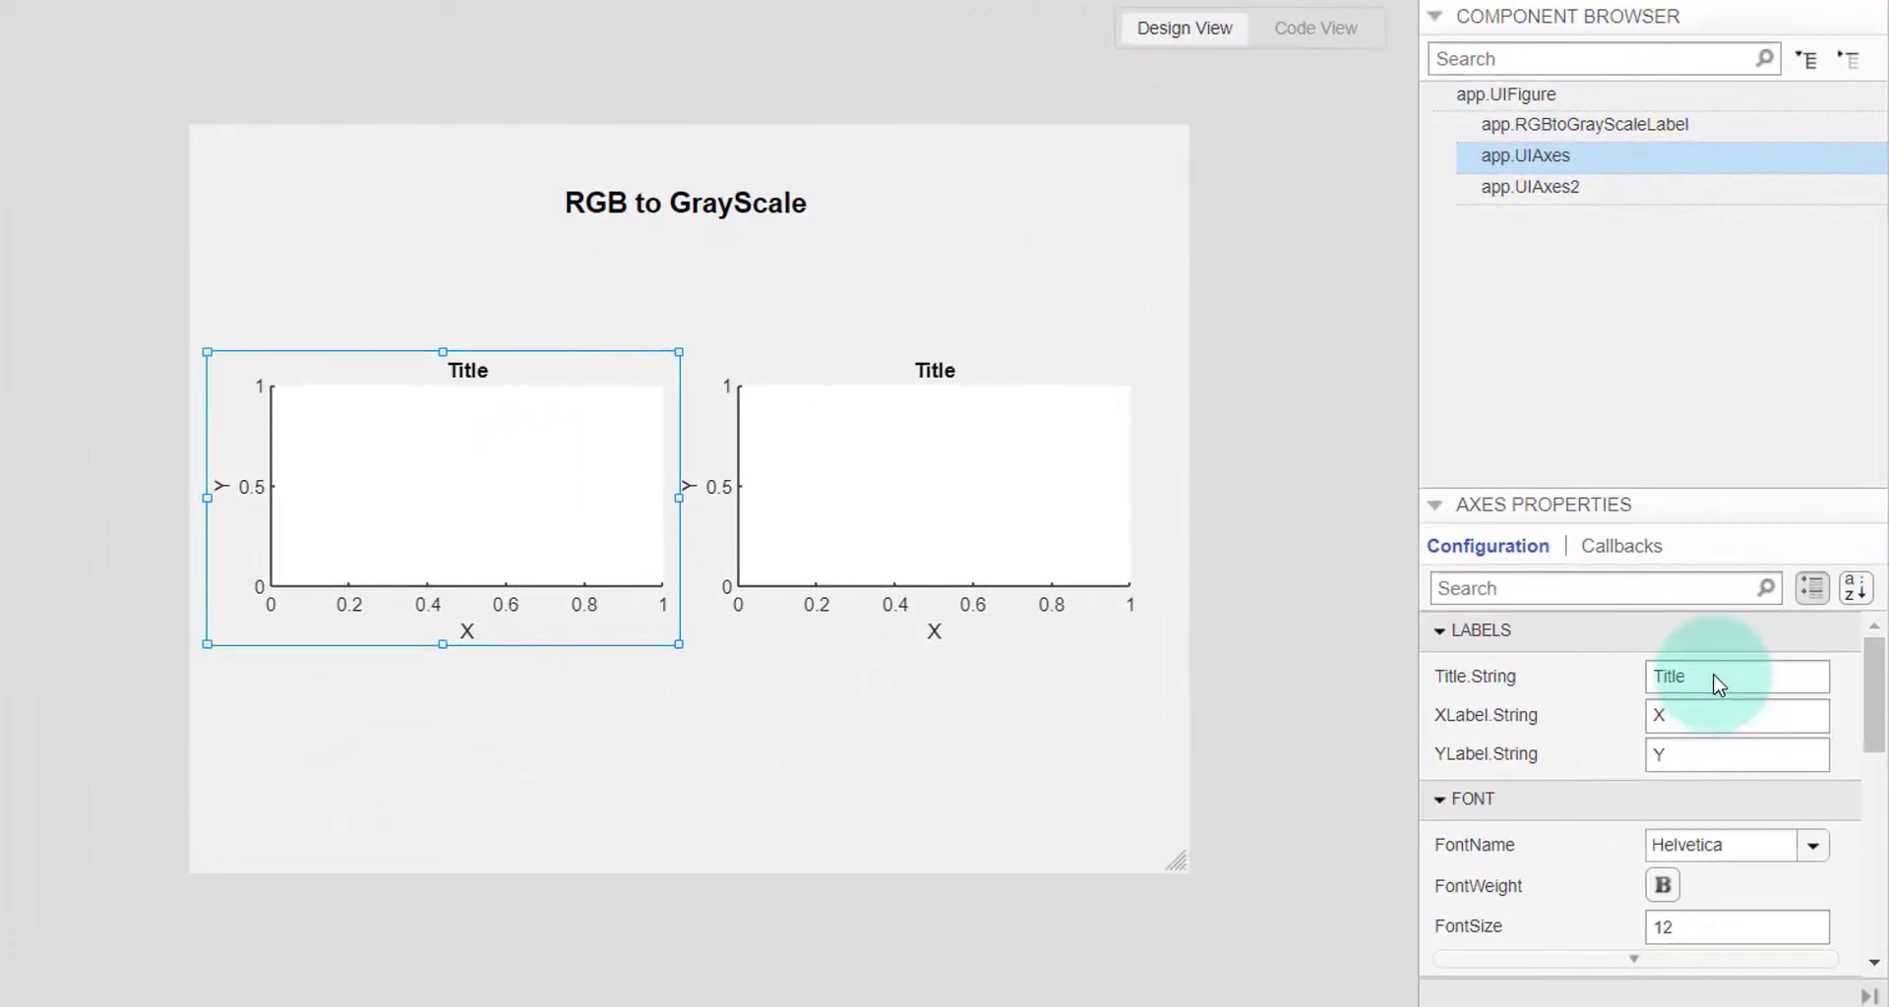
Set the left axes' Title.String to 'Input' and empty its XLabel and YLabel strings.
{"action": "left_click", "coordinate": [1703, 686]}
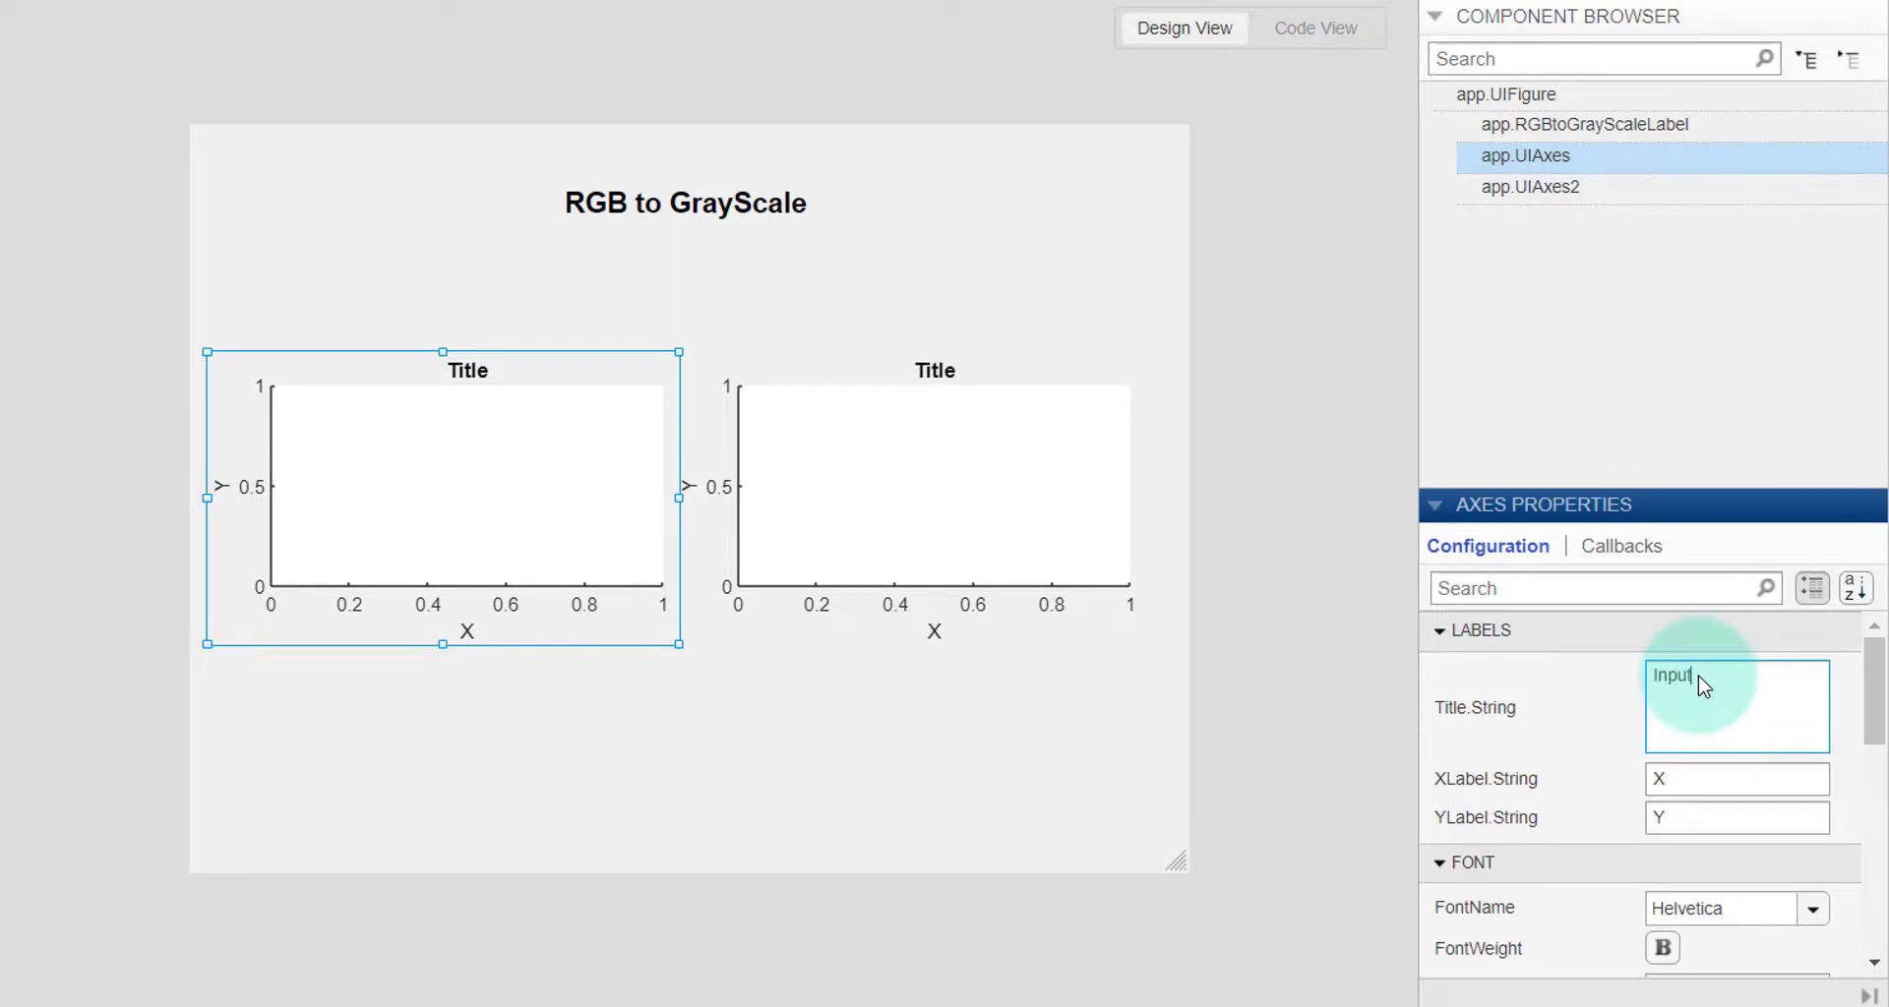
{"action": "left_click", "coordinate": [1720, 782]}
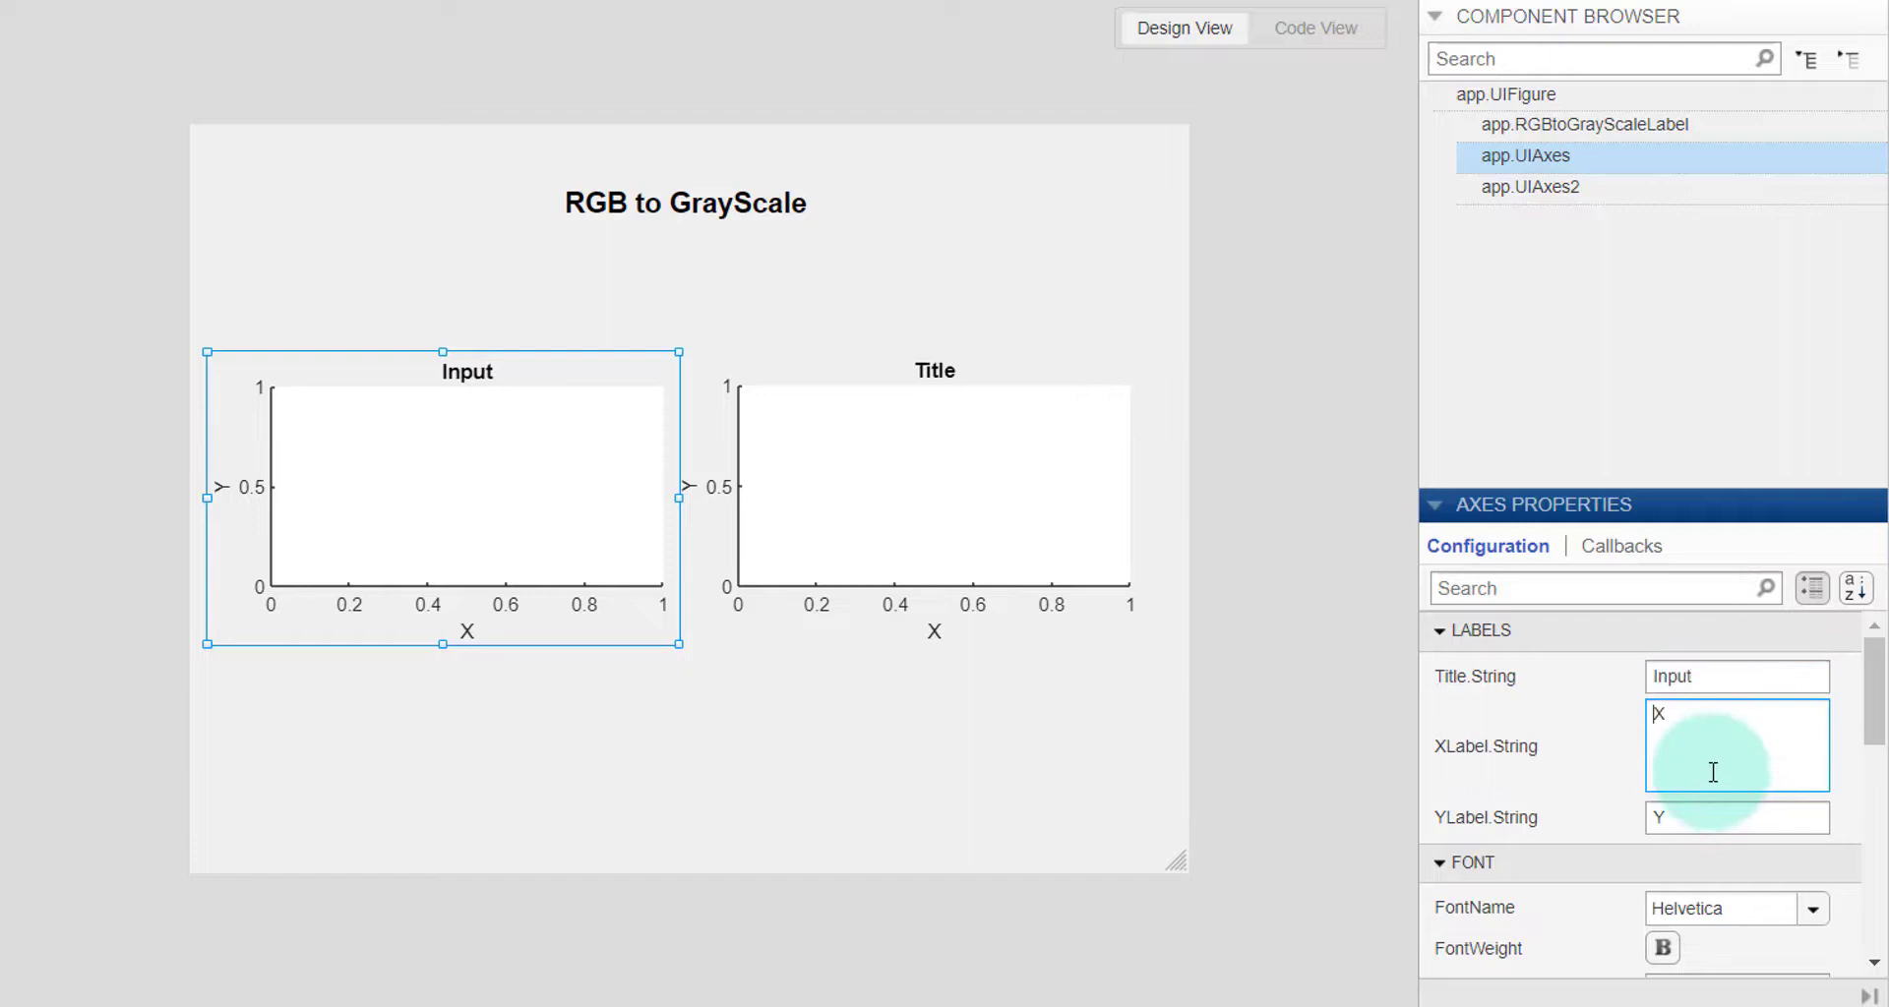
{"action": "left_click_drag", "start_coordinate": [1713, 773], "coordinate": [1571, 732]}
{"action": "key", "text": "BackSpace"}
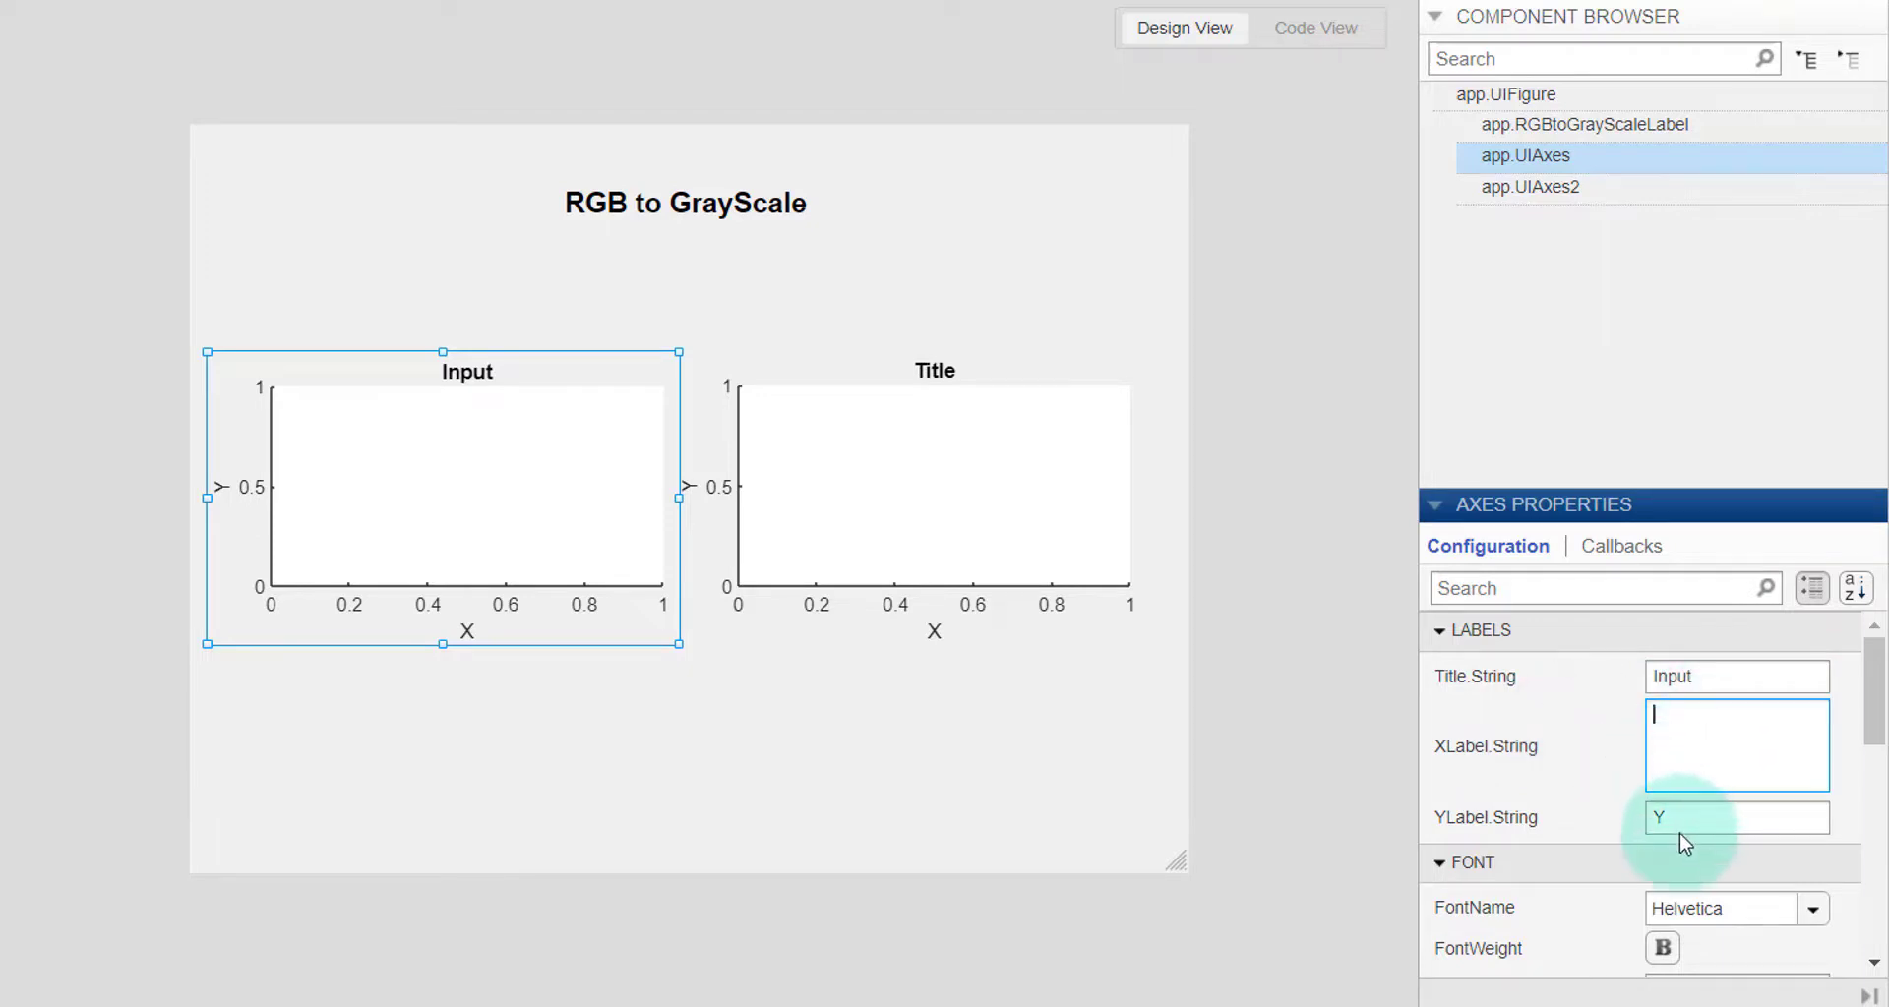
{"action": "left_click", "coordinate": [1692, 821]}
{"action": "left_click_drag", "start_coordinate": [1695, 821], "coordinate": [1692, 766]}
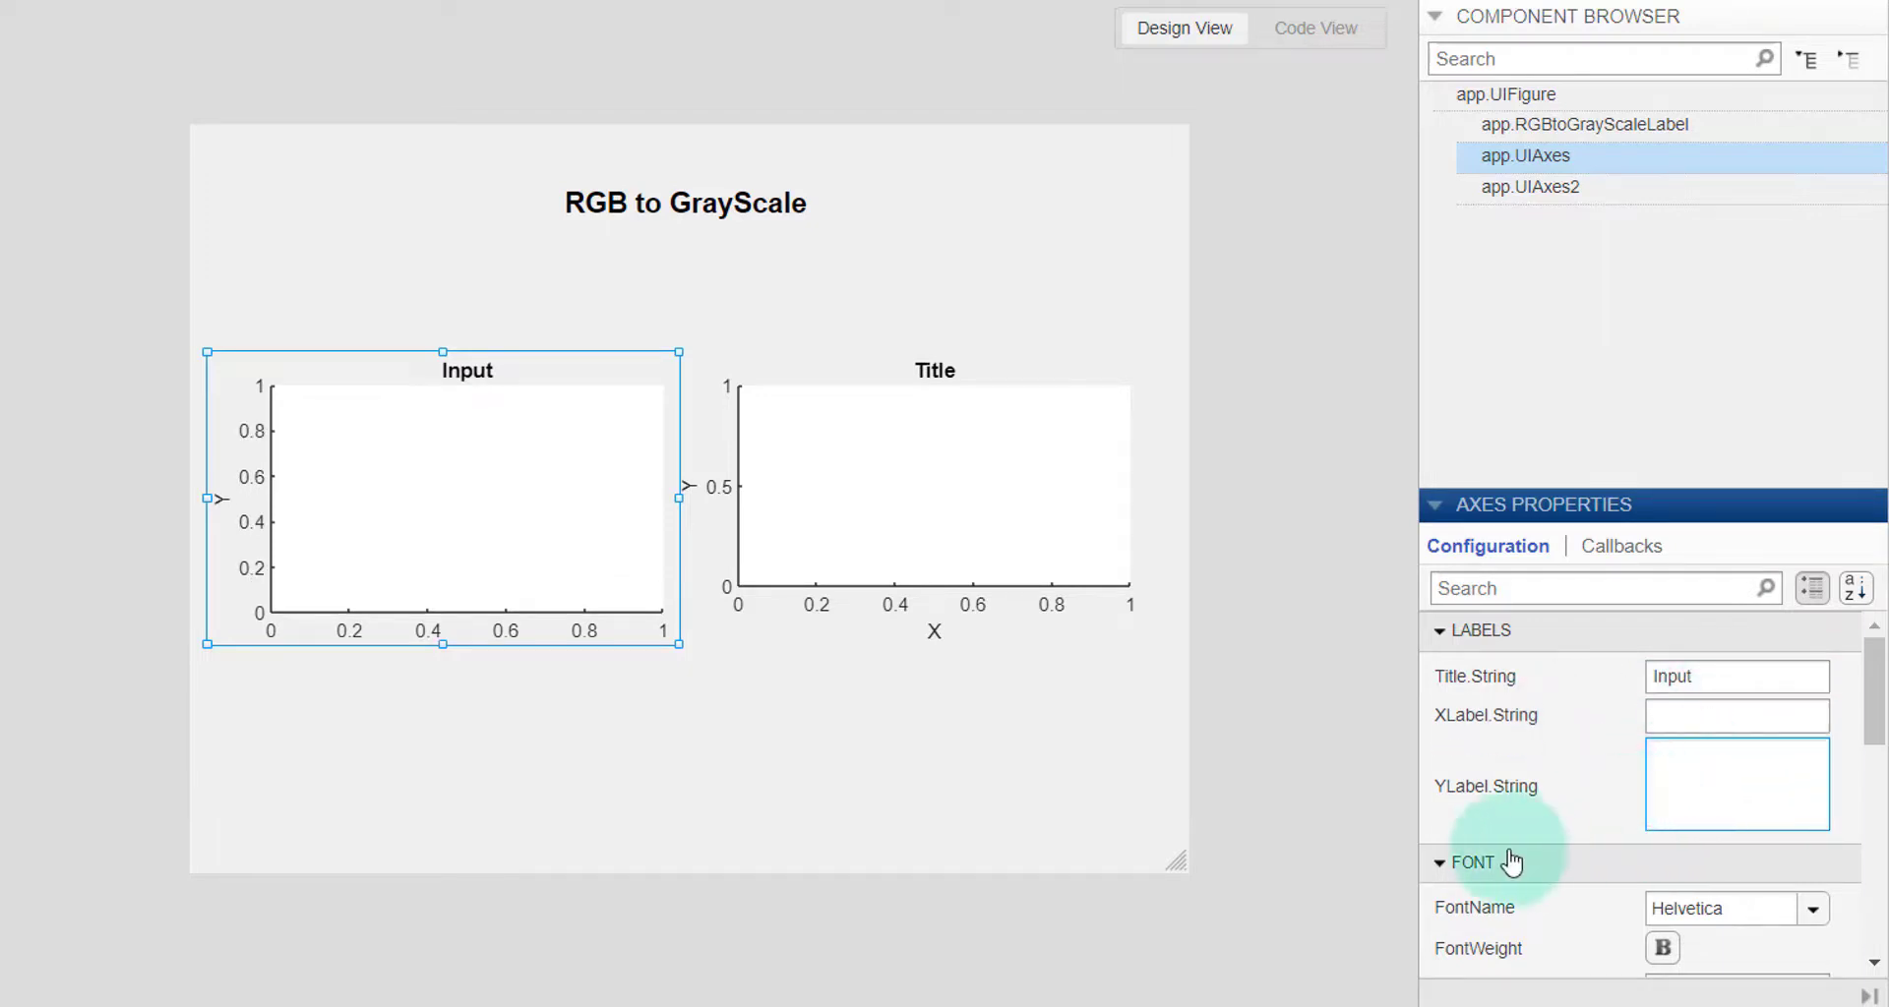
{"action": "left_click", "coordinate": [1586, 812]}
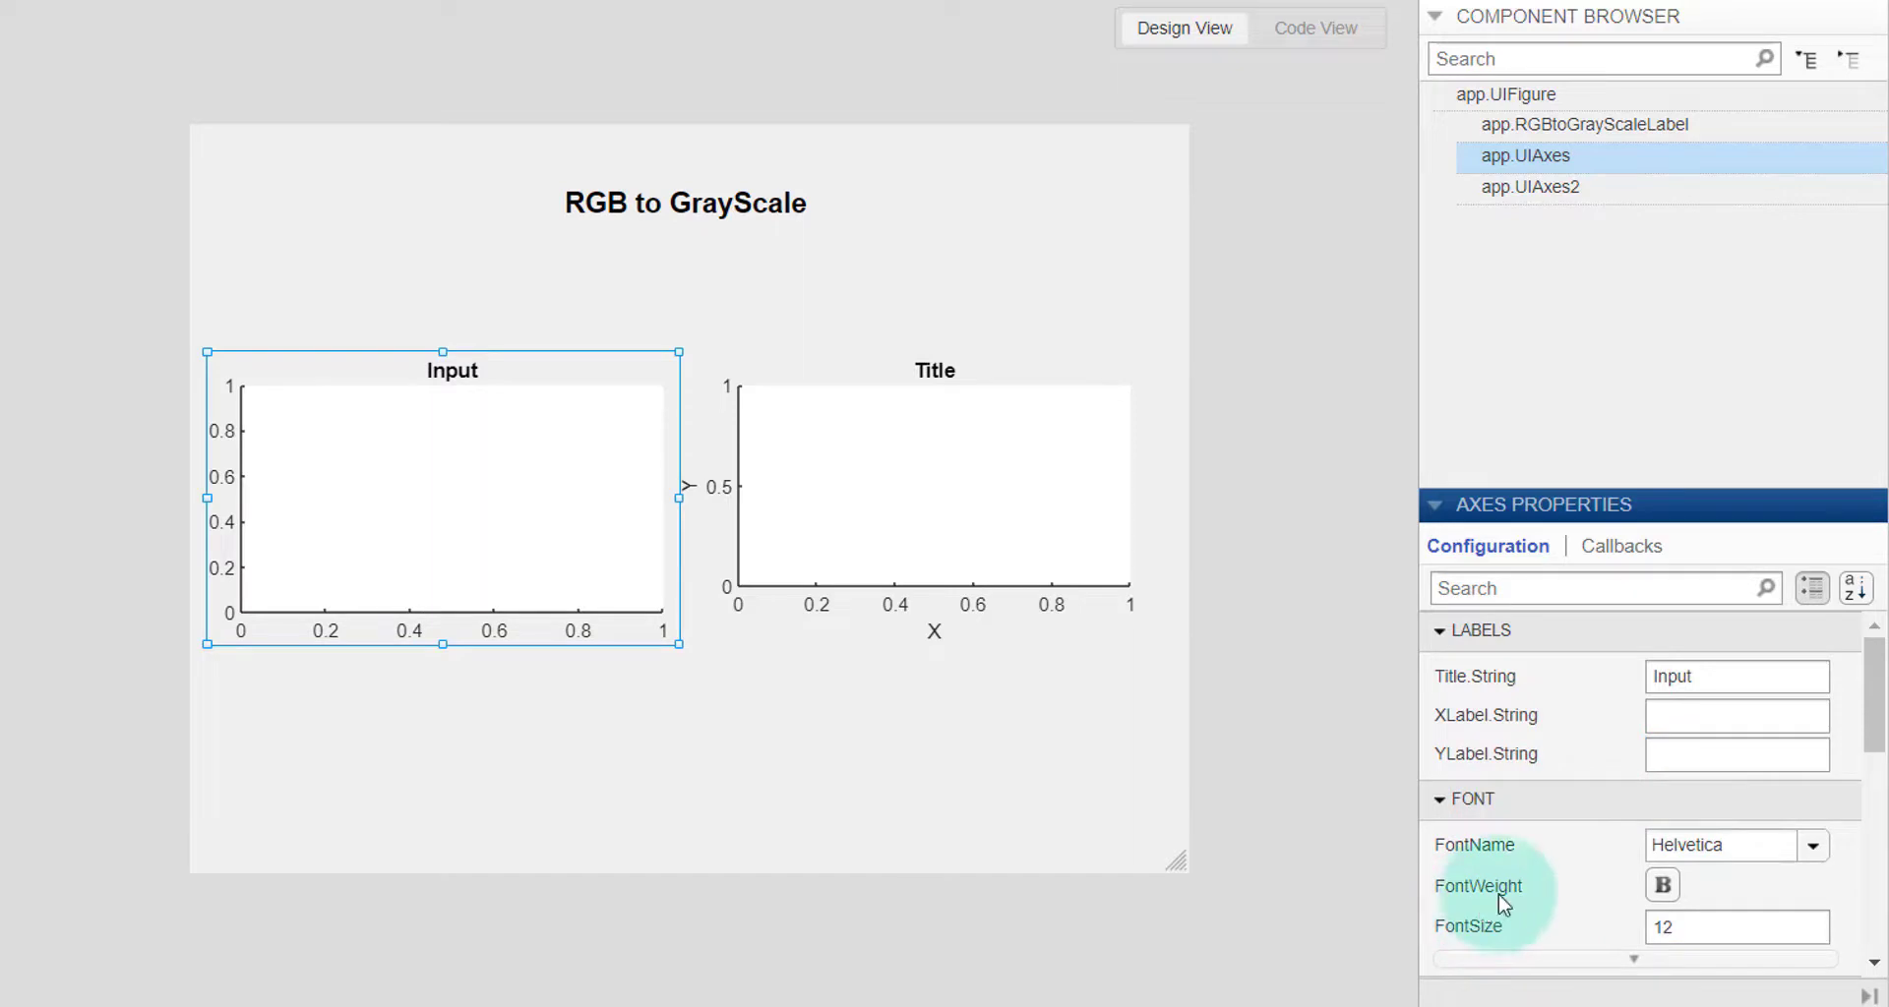
{"action": "left_click_drag", "start_coordinate": [1881, 705], "coordinate": [1882, 777]}
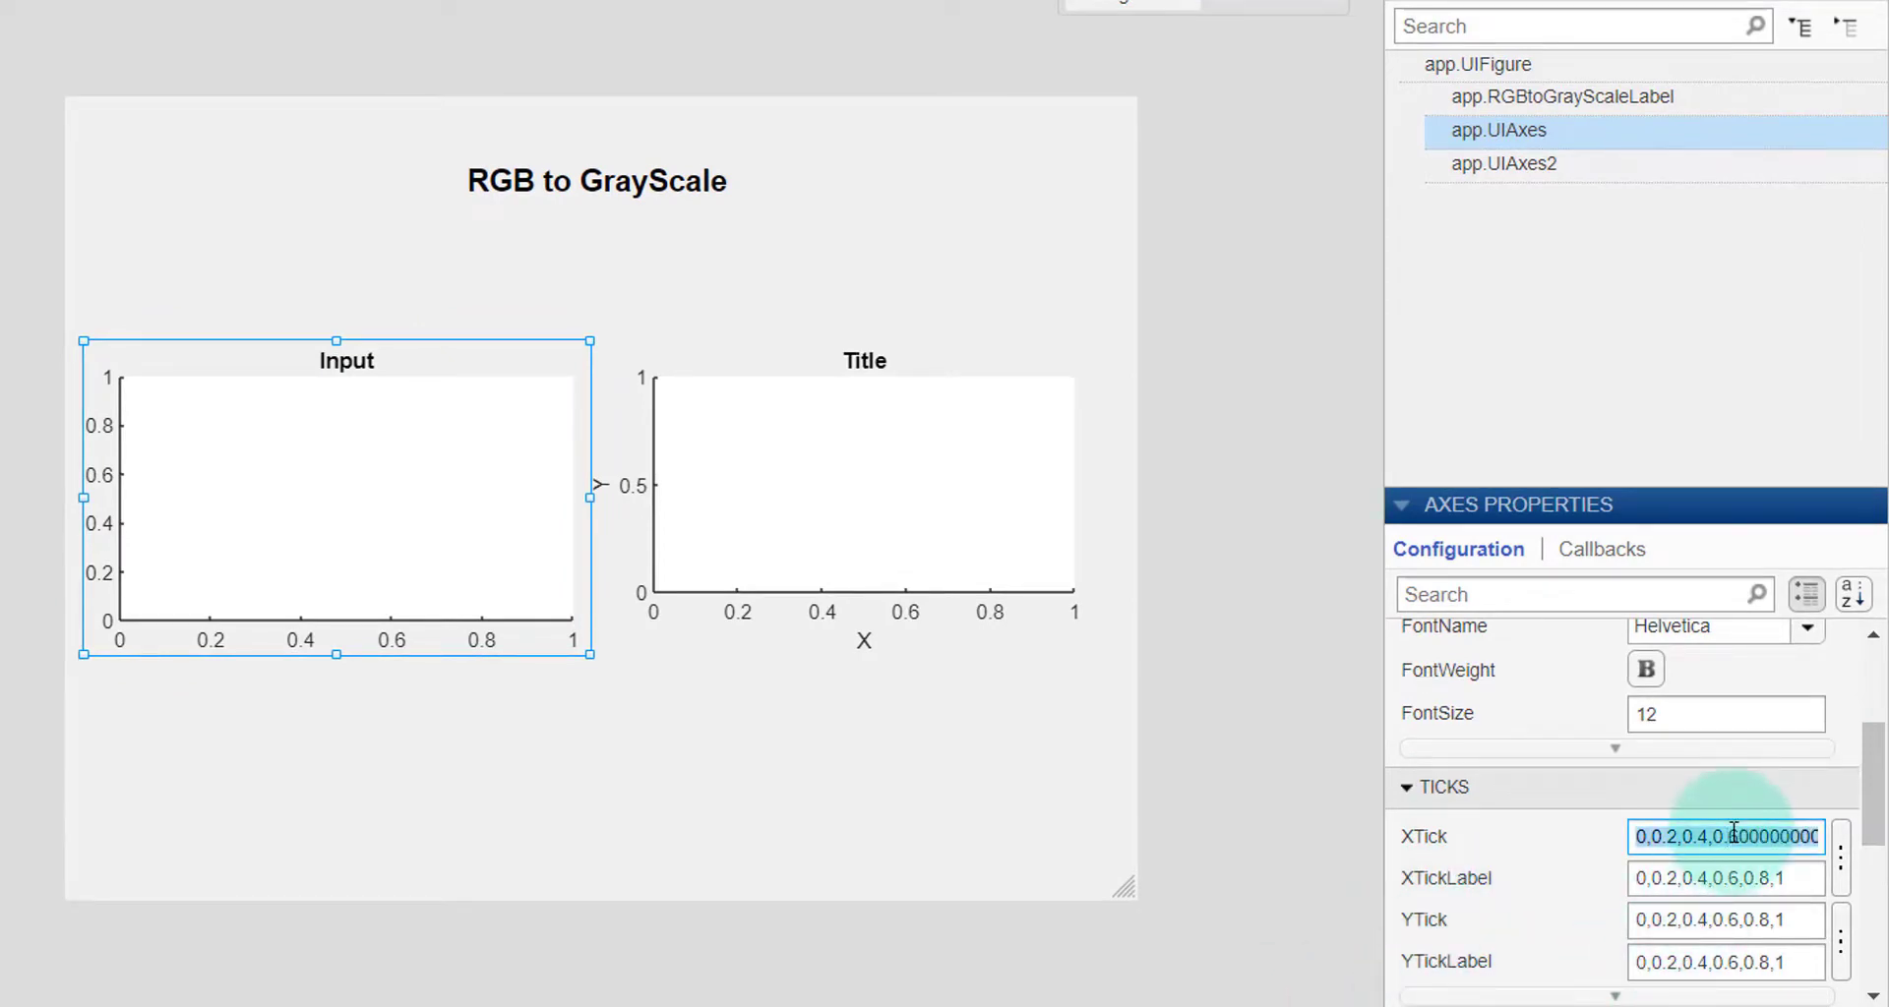
Empty the XTick, XTickLabel, YTick and YTickLabel fields of app.UIAxes.
{"action": "left_click", "coordinate": [1747, 880]}
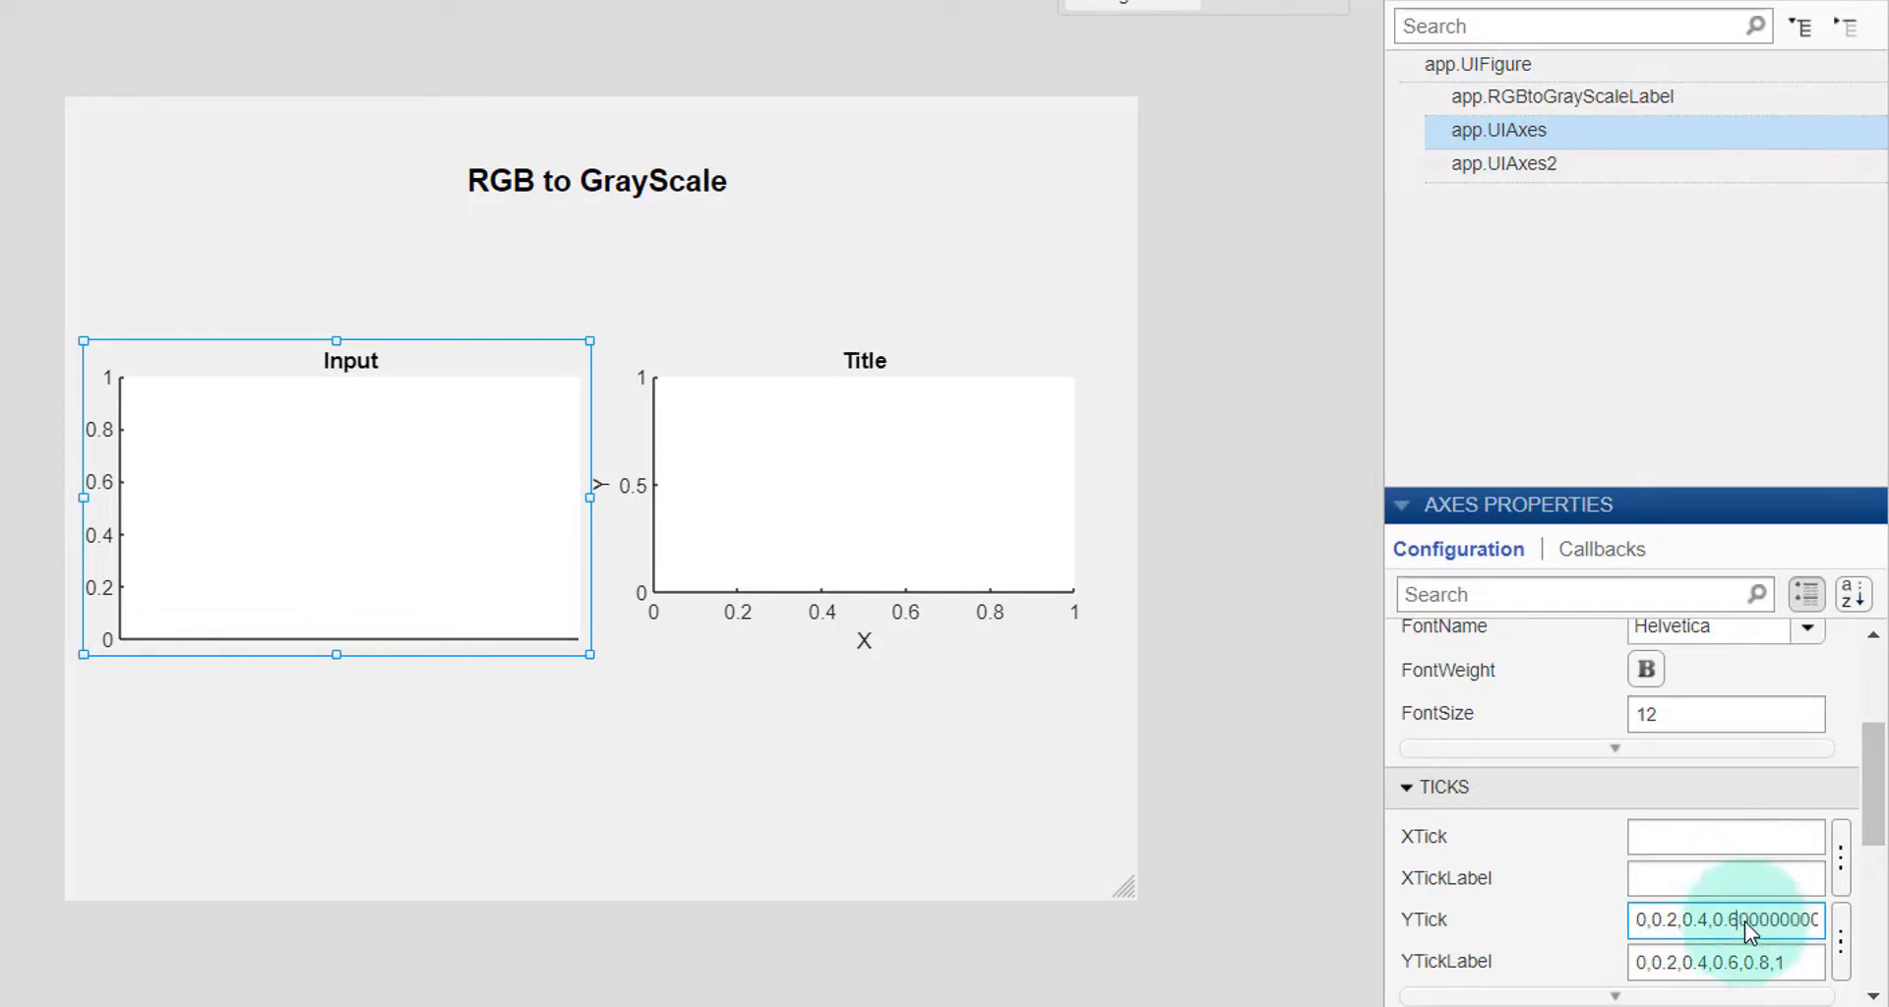
{"action": "key", "text": "ctrl+a"}
{"action": "key", "text": "BackSpace"}
{"action": "left_click", "coordinate": [1742, 969]}
{"action": "key", "text": "ctrl+a"}
{"action": "key", "text": "BackSpace"}
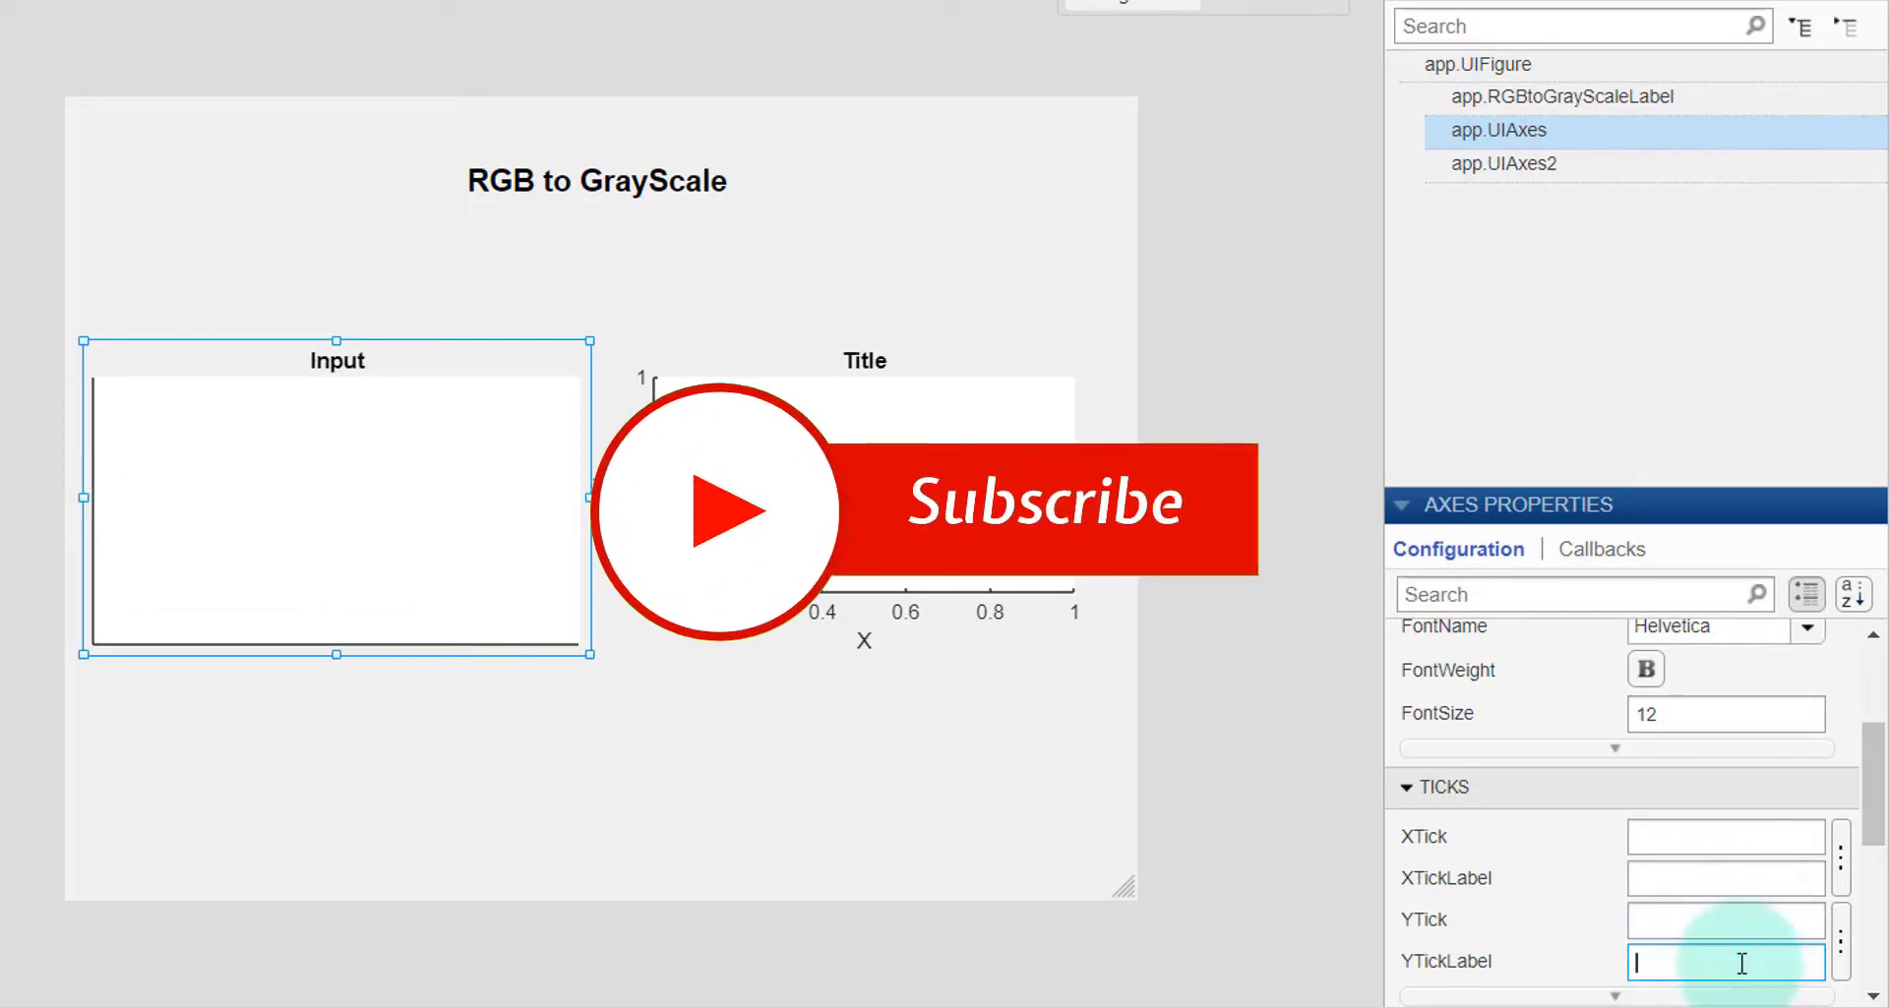
{"action": "left_click", "coordinate": [1250, 889]}
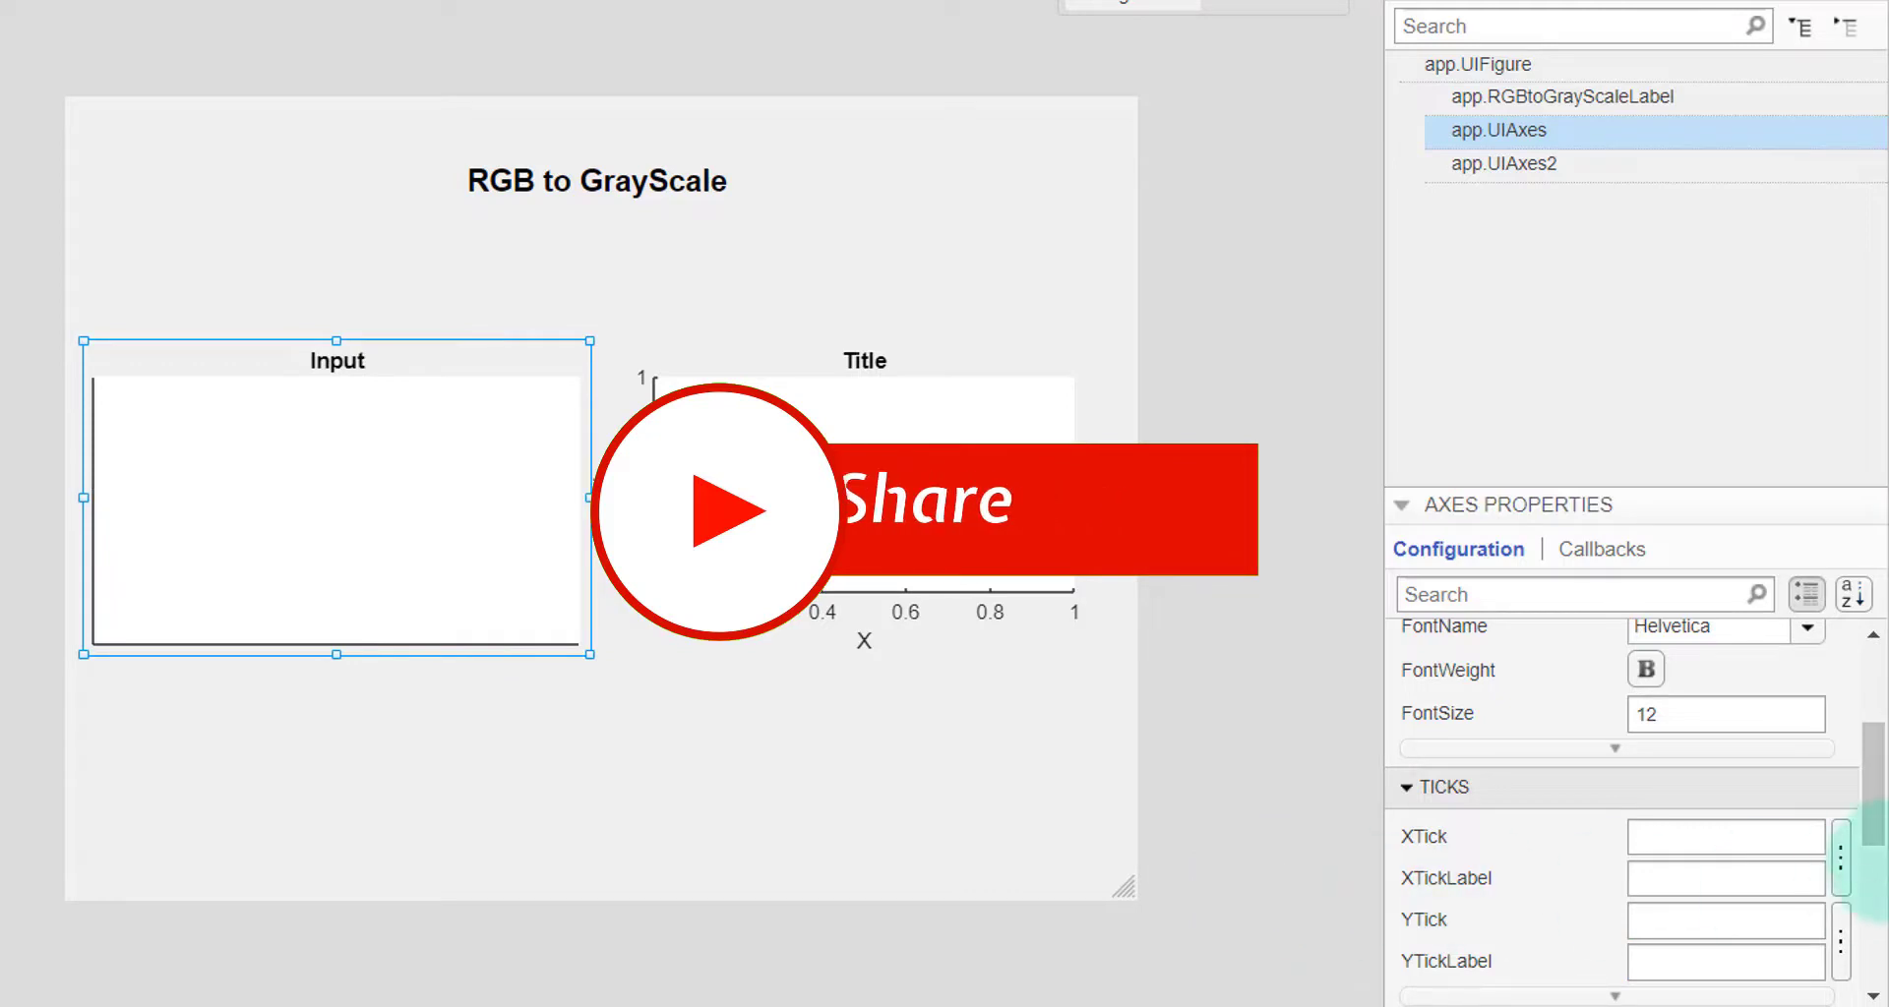
{"action": "left_click", "coordinate": [1881, 801]}
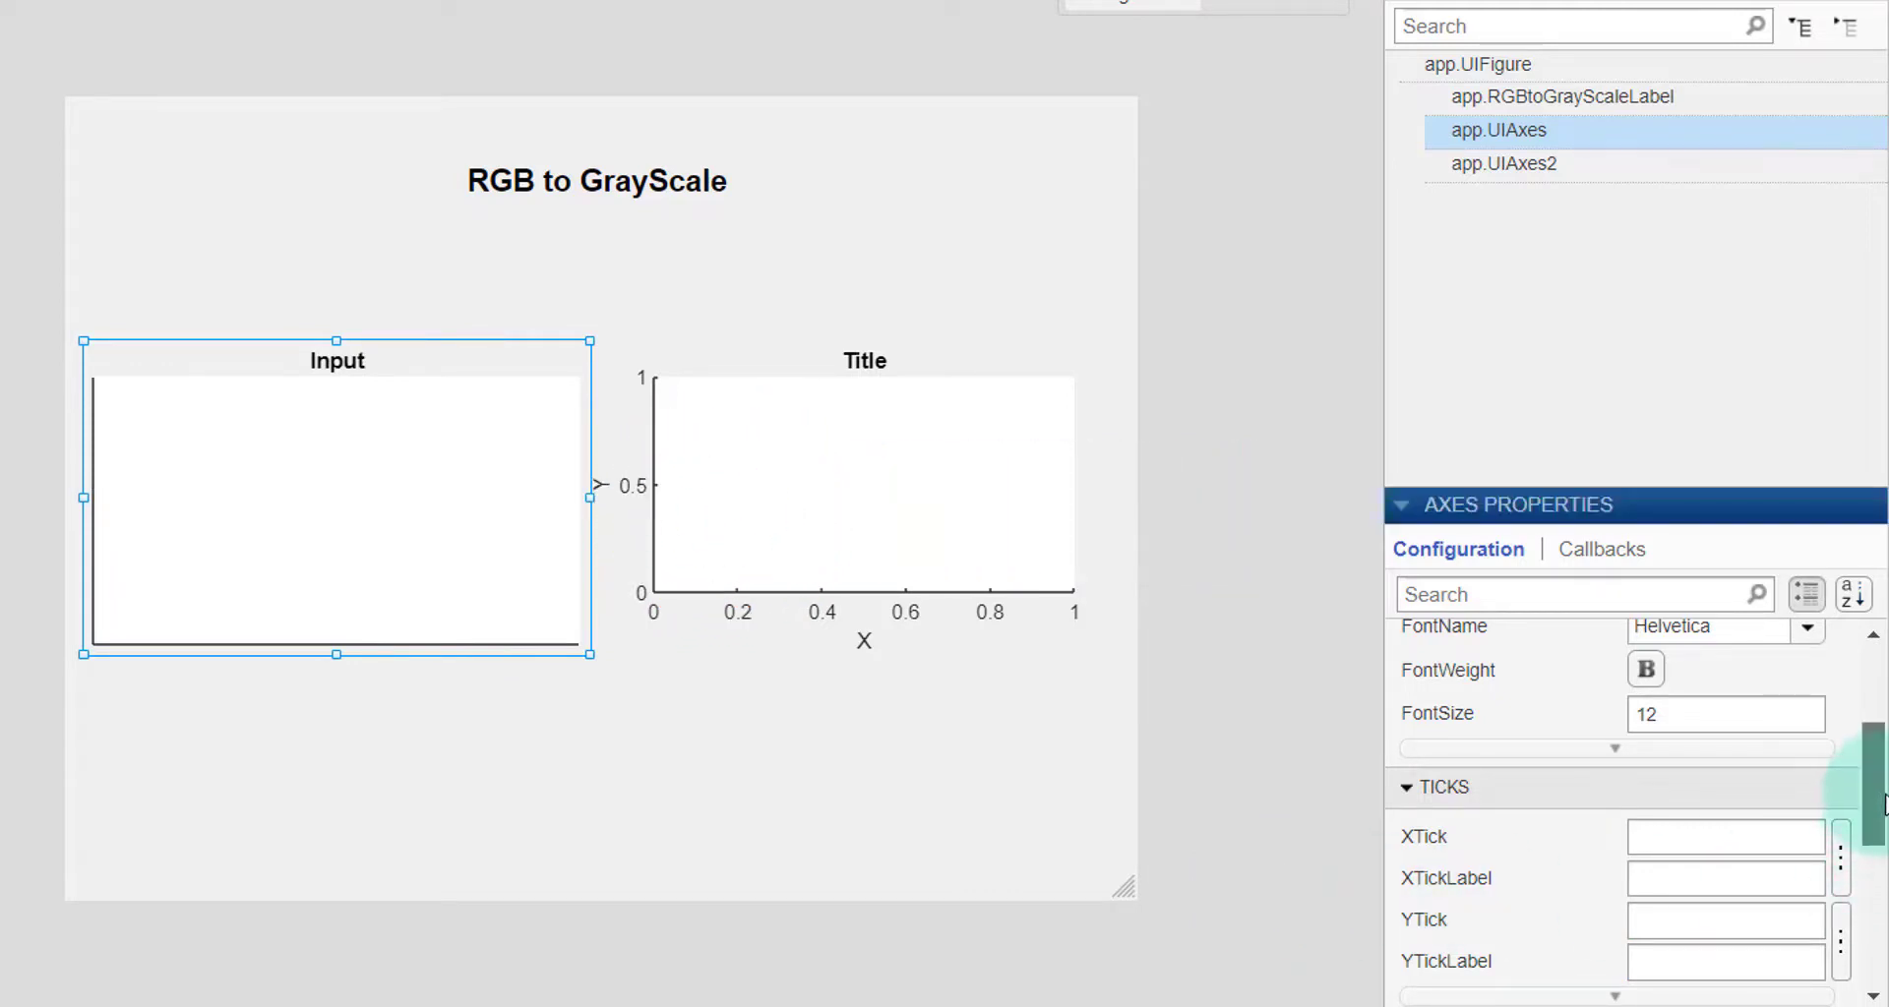
{"action": "mouse_move", "coordinate": [1881, 802]}
{"action": "left_mouse_down"}
{"action": "mouse_move", "coordinate": [1855, 808]}
{"action": "mouse_move", "coordinate": [1860, 777]}
{"action": "left_mouse_up"}
Select the right axes and empty its XTick, XTickLabel, YTick and YTickLabel fields.
{"action": "left_click", "coordinate": [720, 461]}
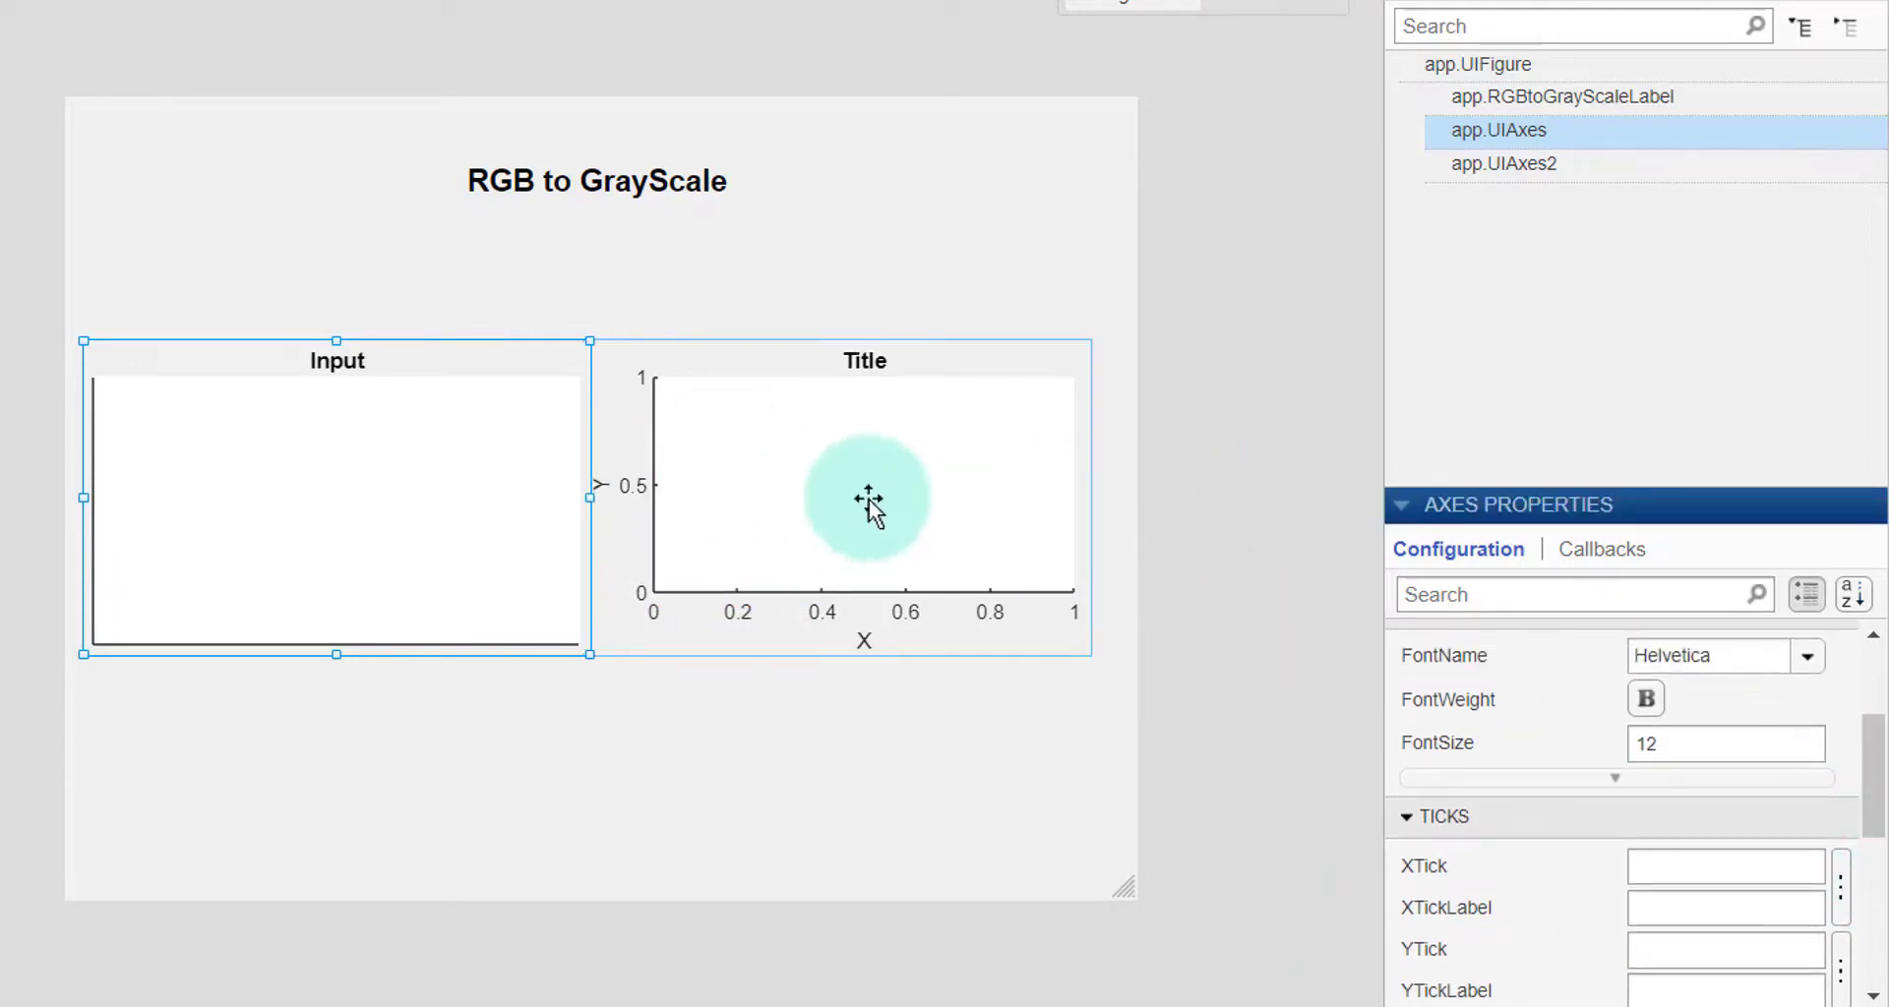
{"action": "left_click", "coordinate": [870, 499]}
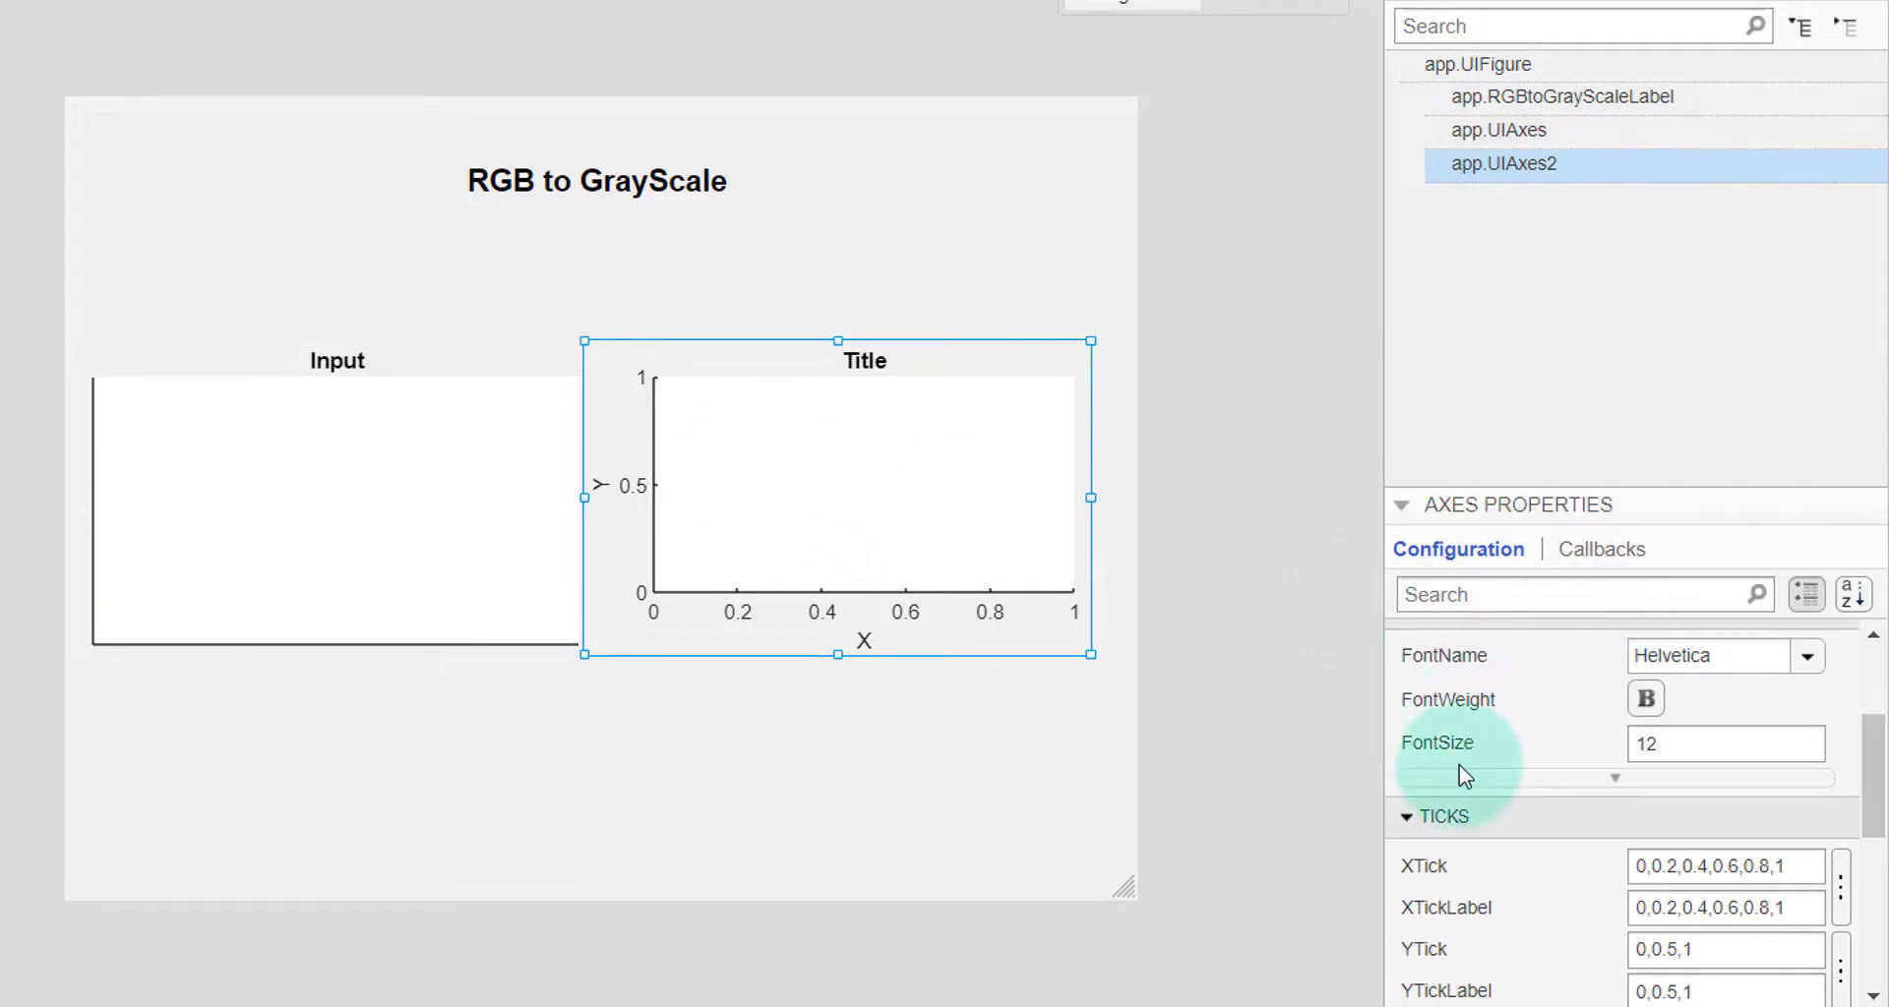
{"action": "left_click", "coordinate": [1739, 862]}
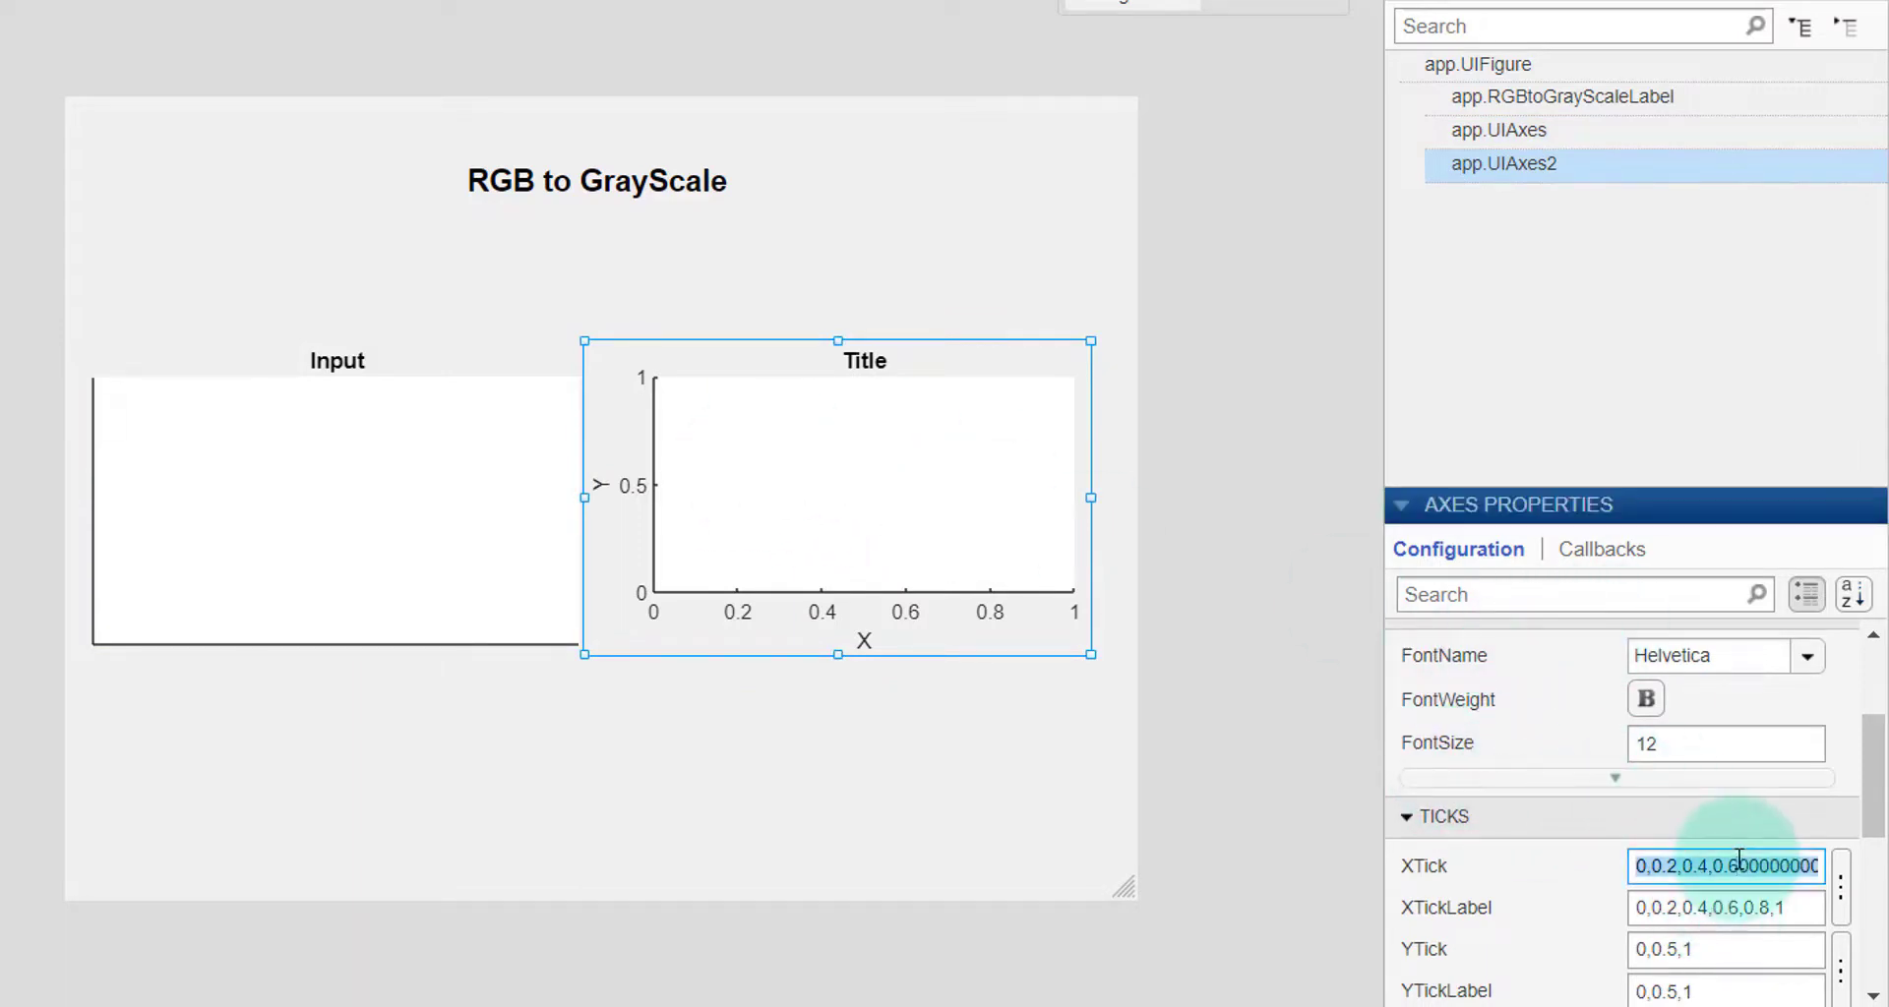
{"action": "key", "text": "Delete"}
{"action": "left_click", "coordinate": [1710, 907]}
{"action": "key", "text": "Delete"}
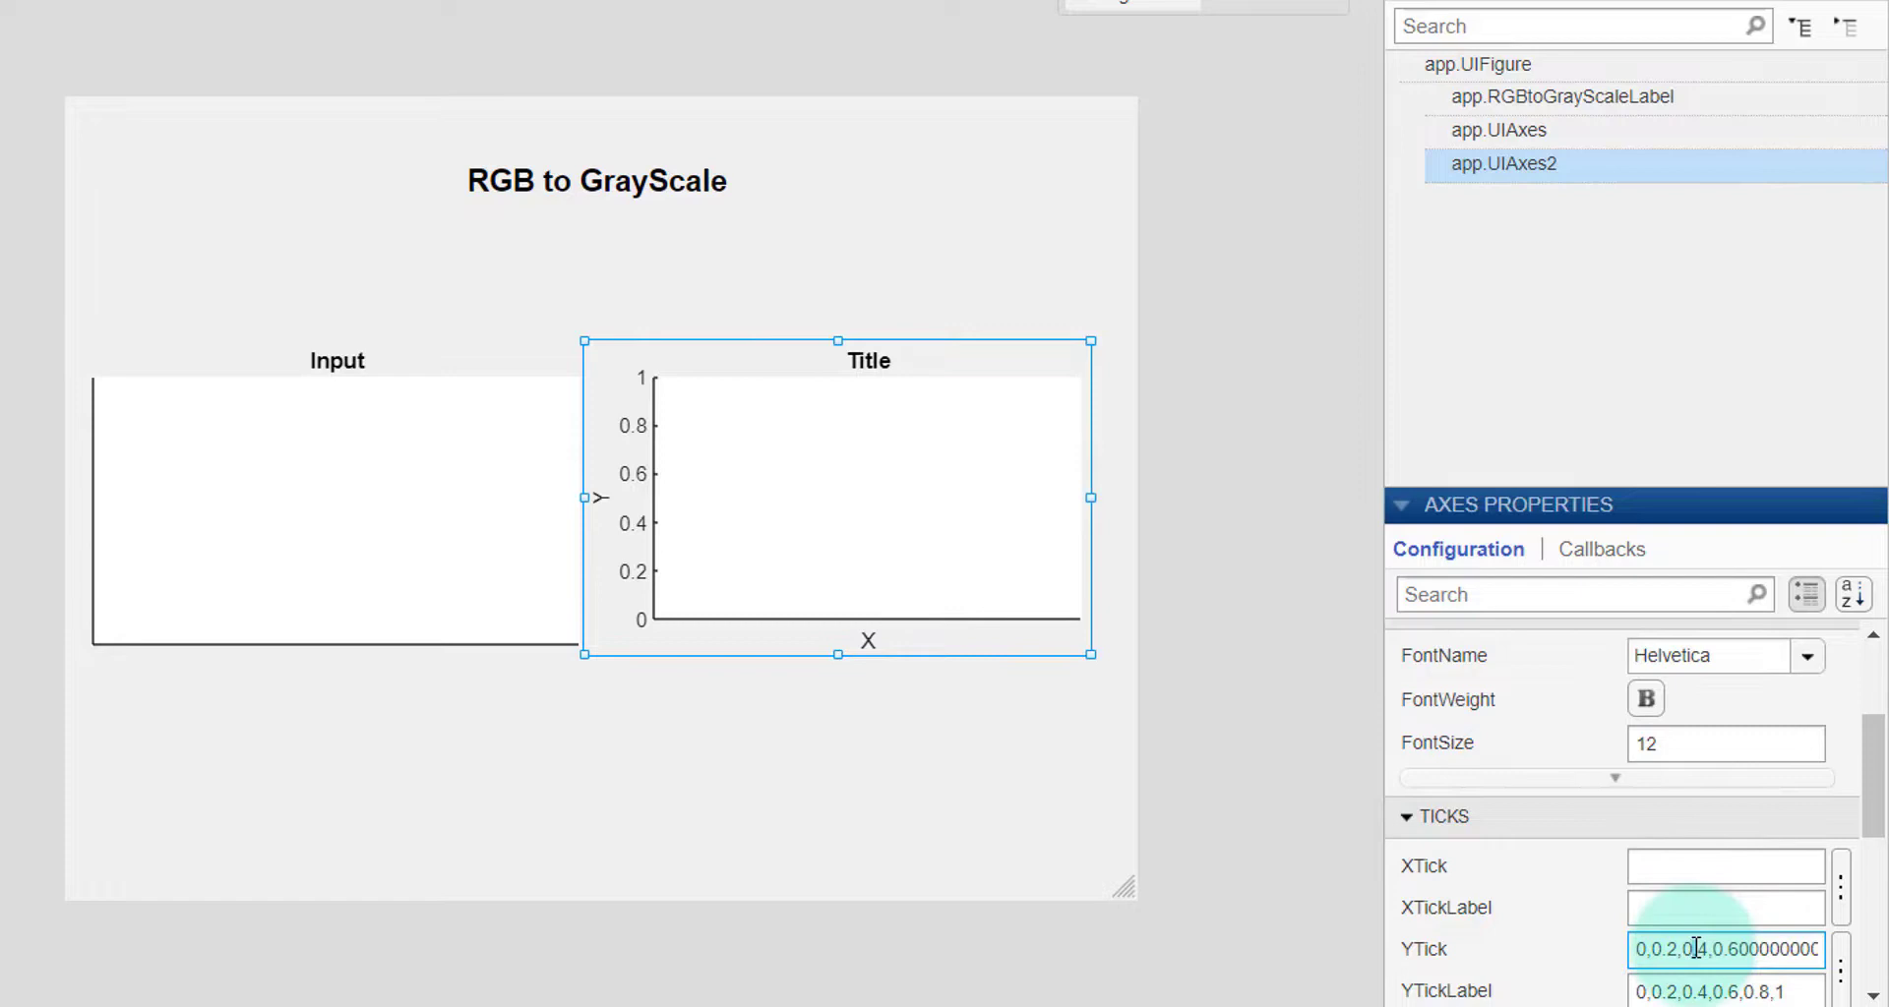
{"action": "key", "text": "BackSpace"}
{"action": "left_click", "coordinate": [1747, 943]}
{"action": "key", "text": "Delete"}
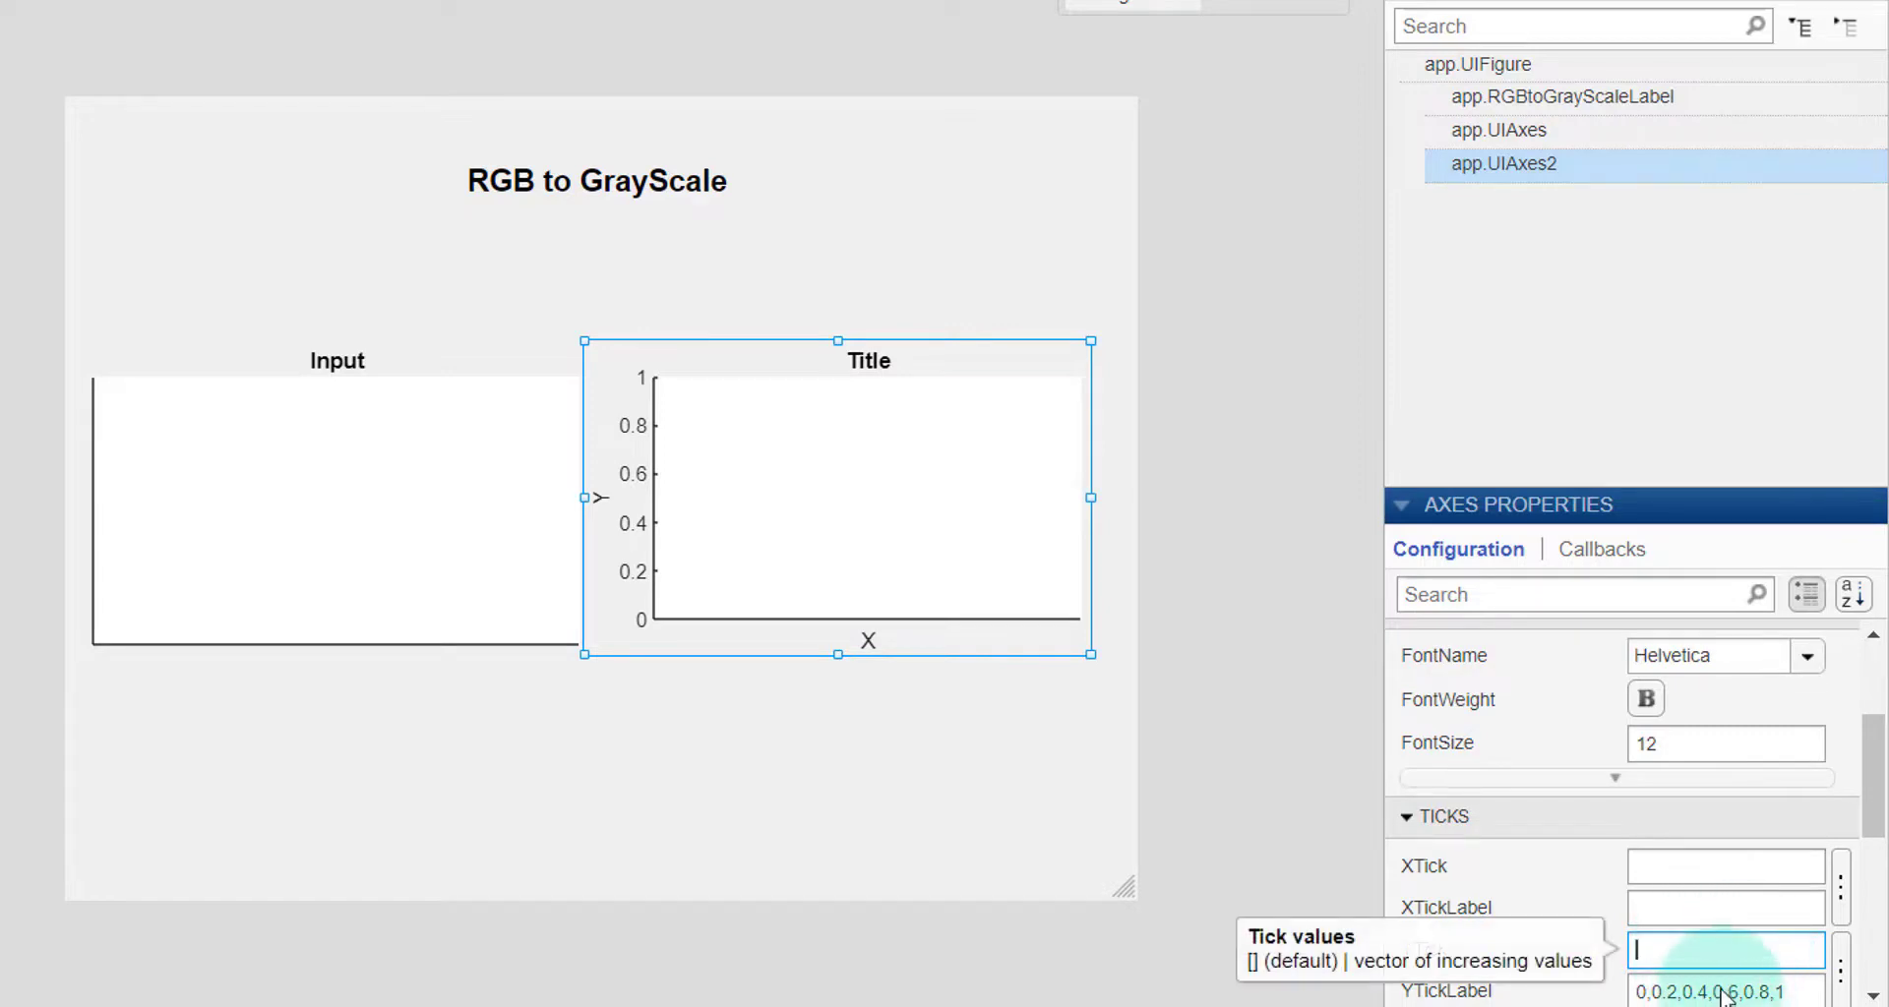
{"action": "left_click", "coordinate": [1723, 994]}
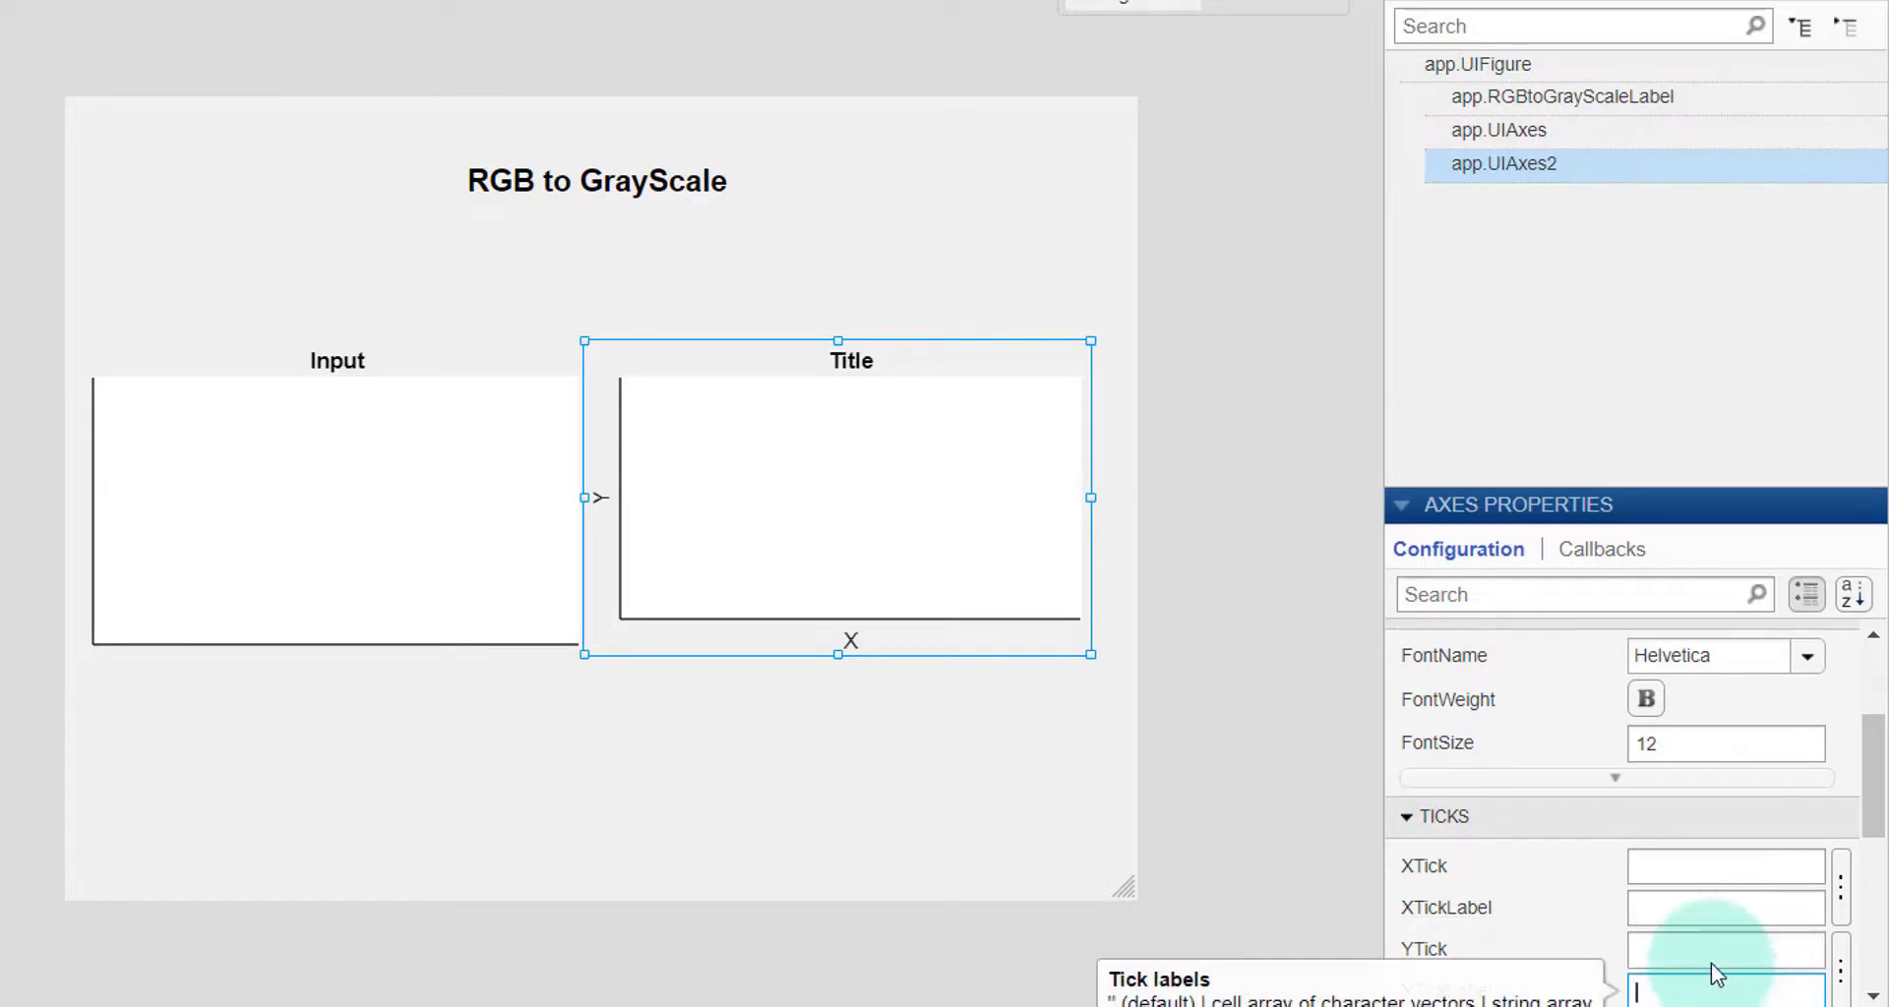
{"action": "left_click_drag", "start_coordinate": [1872, 758], "coordinate": [1785, 757]}
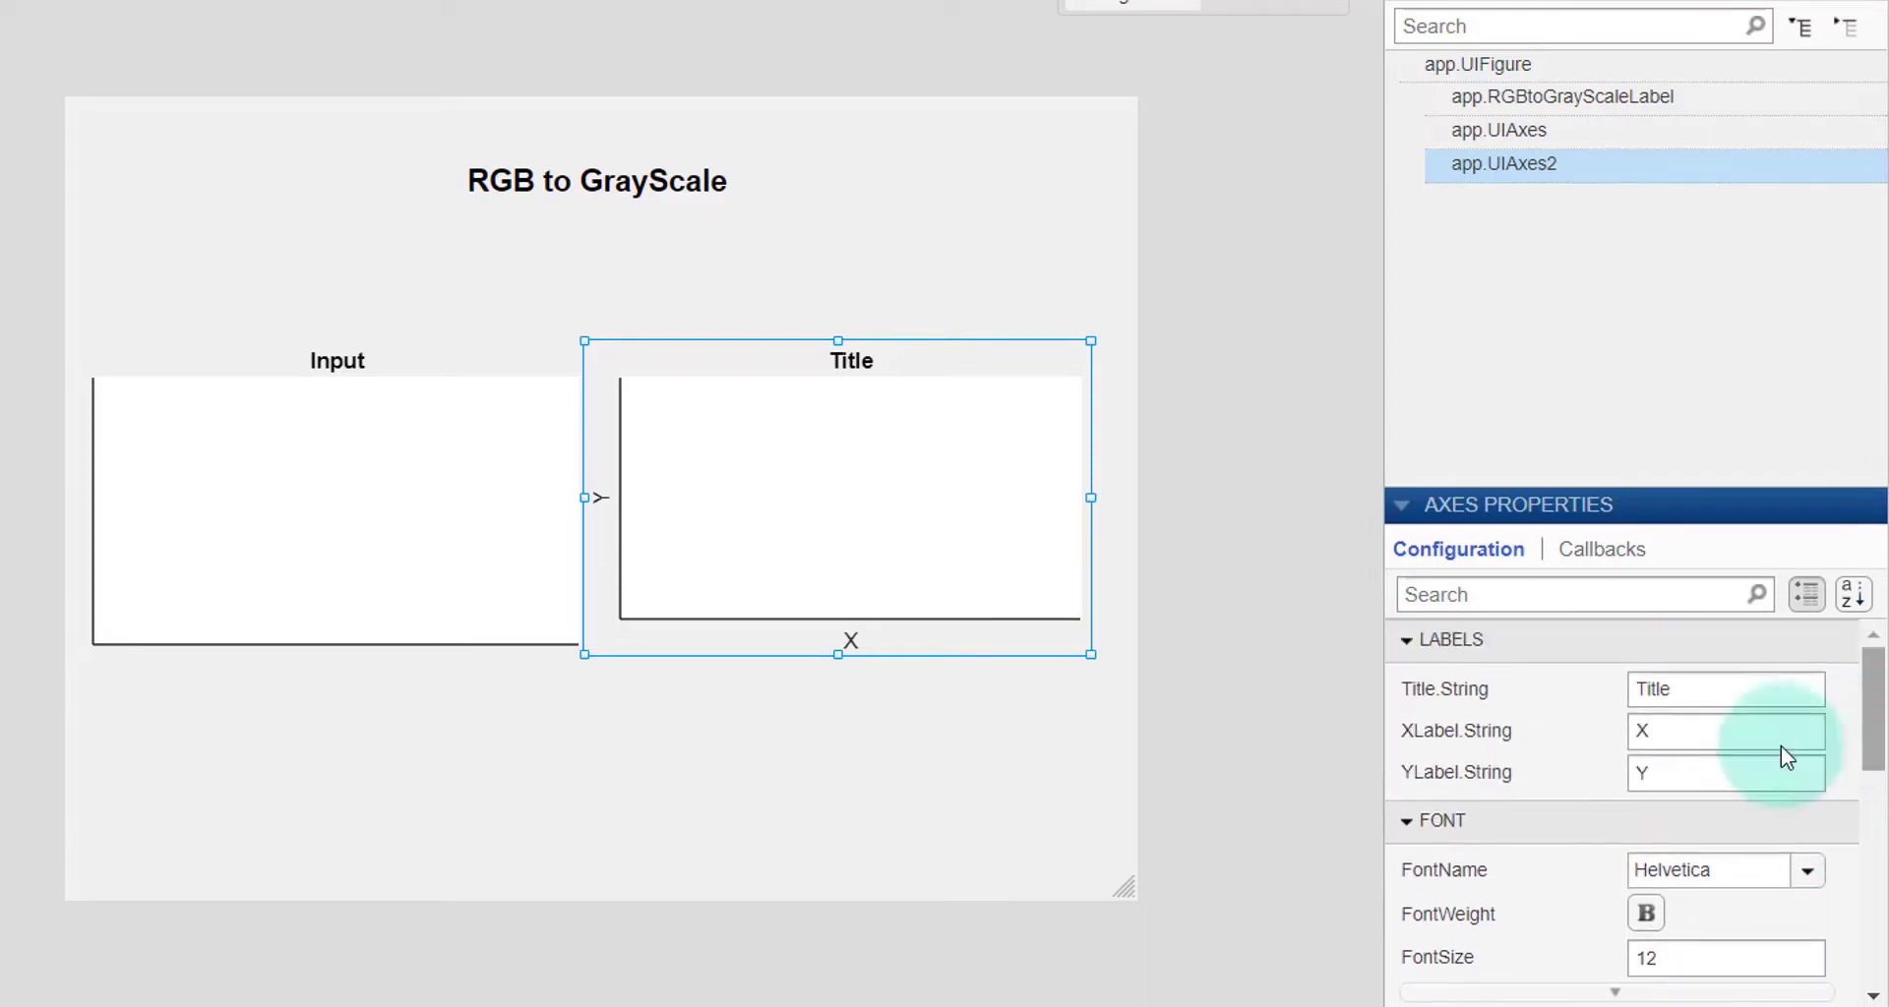
Set the right axes' Title.String to 'Output'.
{"action": "left_click", "coordinate": [1661, 701]}
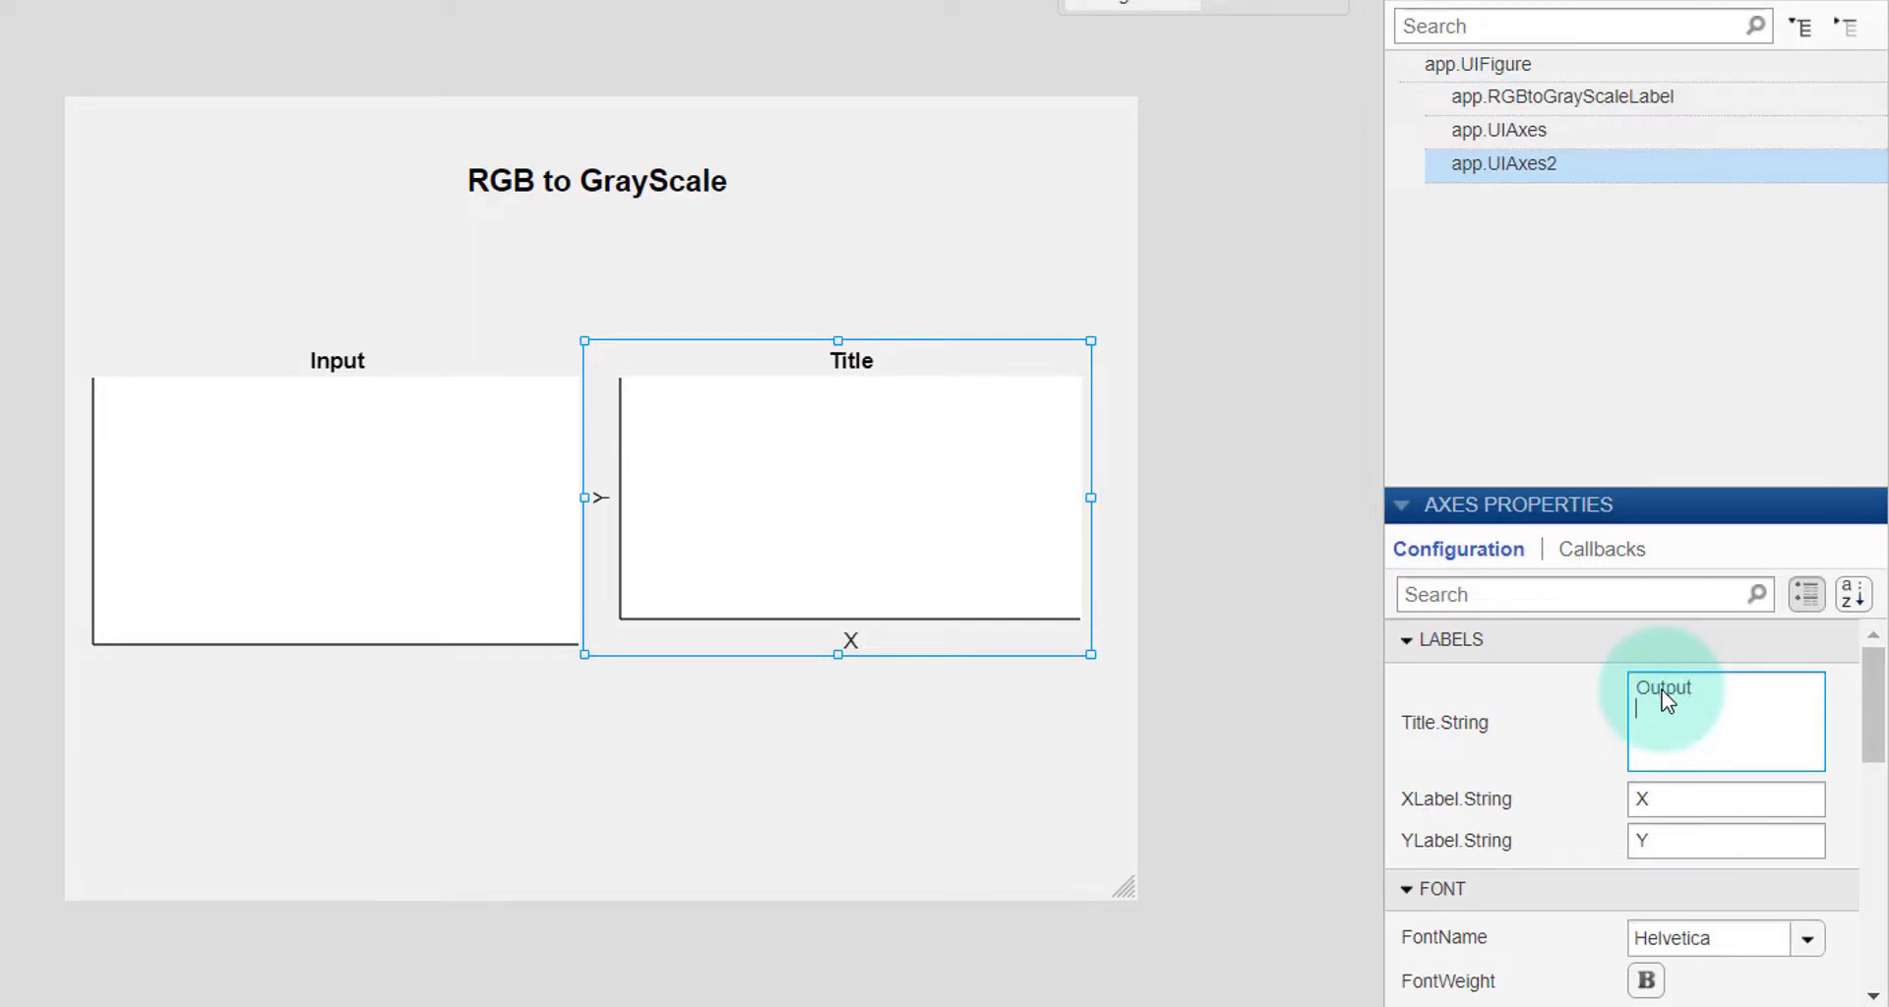
{"action": "type", "text": "Output"}
{"action": "left_click", "coordinate": [1319, 712]}
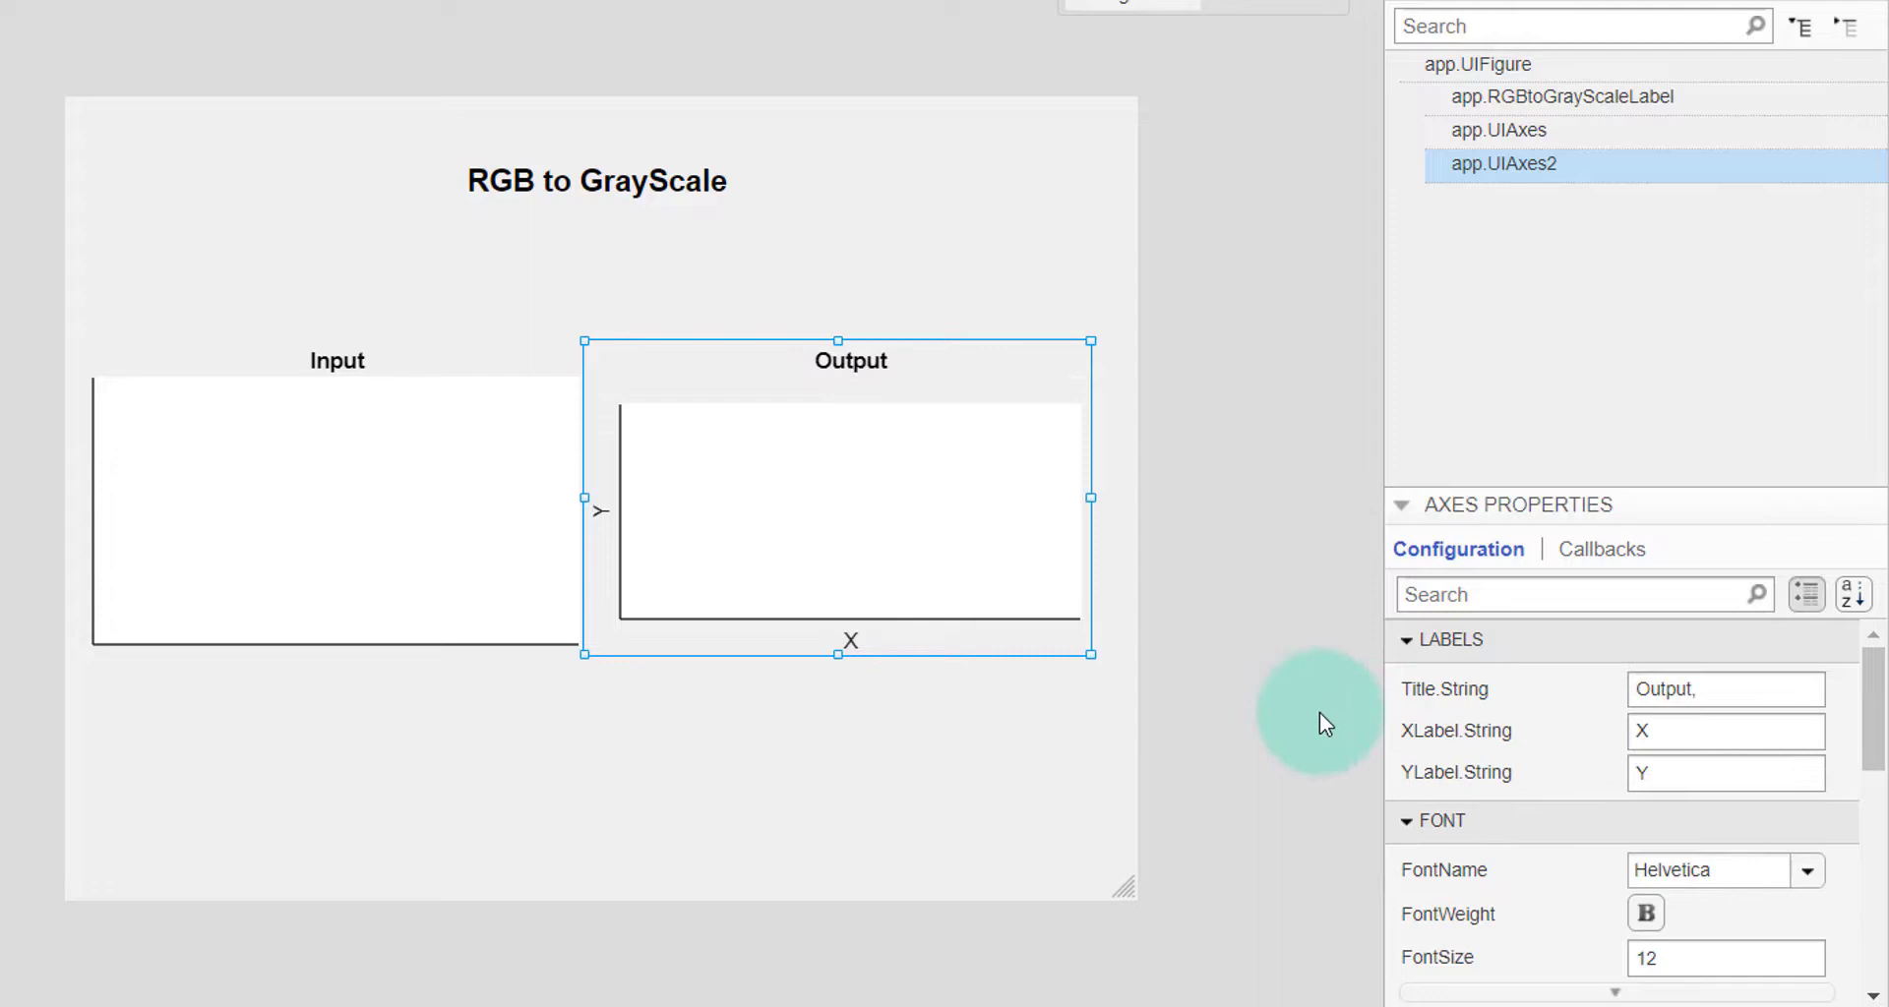
Select the Input and Output axes in turn to check them, then deselect.
{"action": "left_click", "coordinate": [364, 475]}
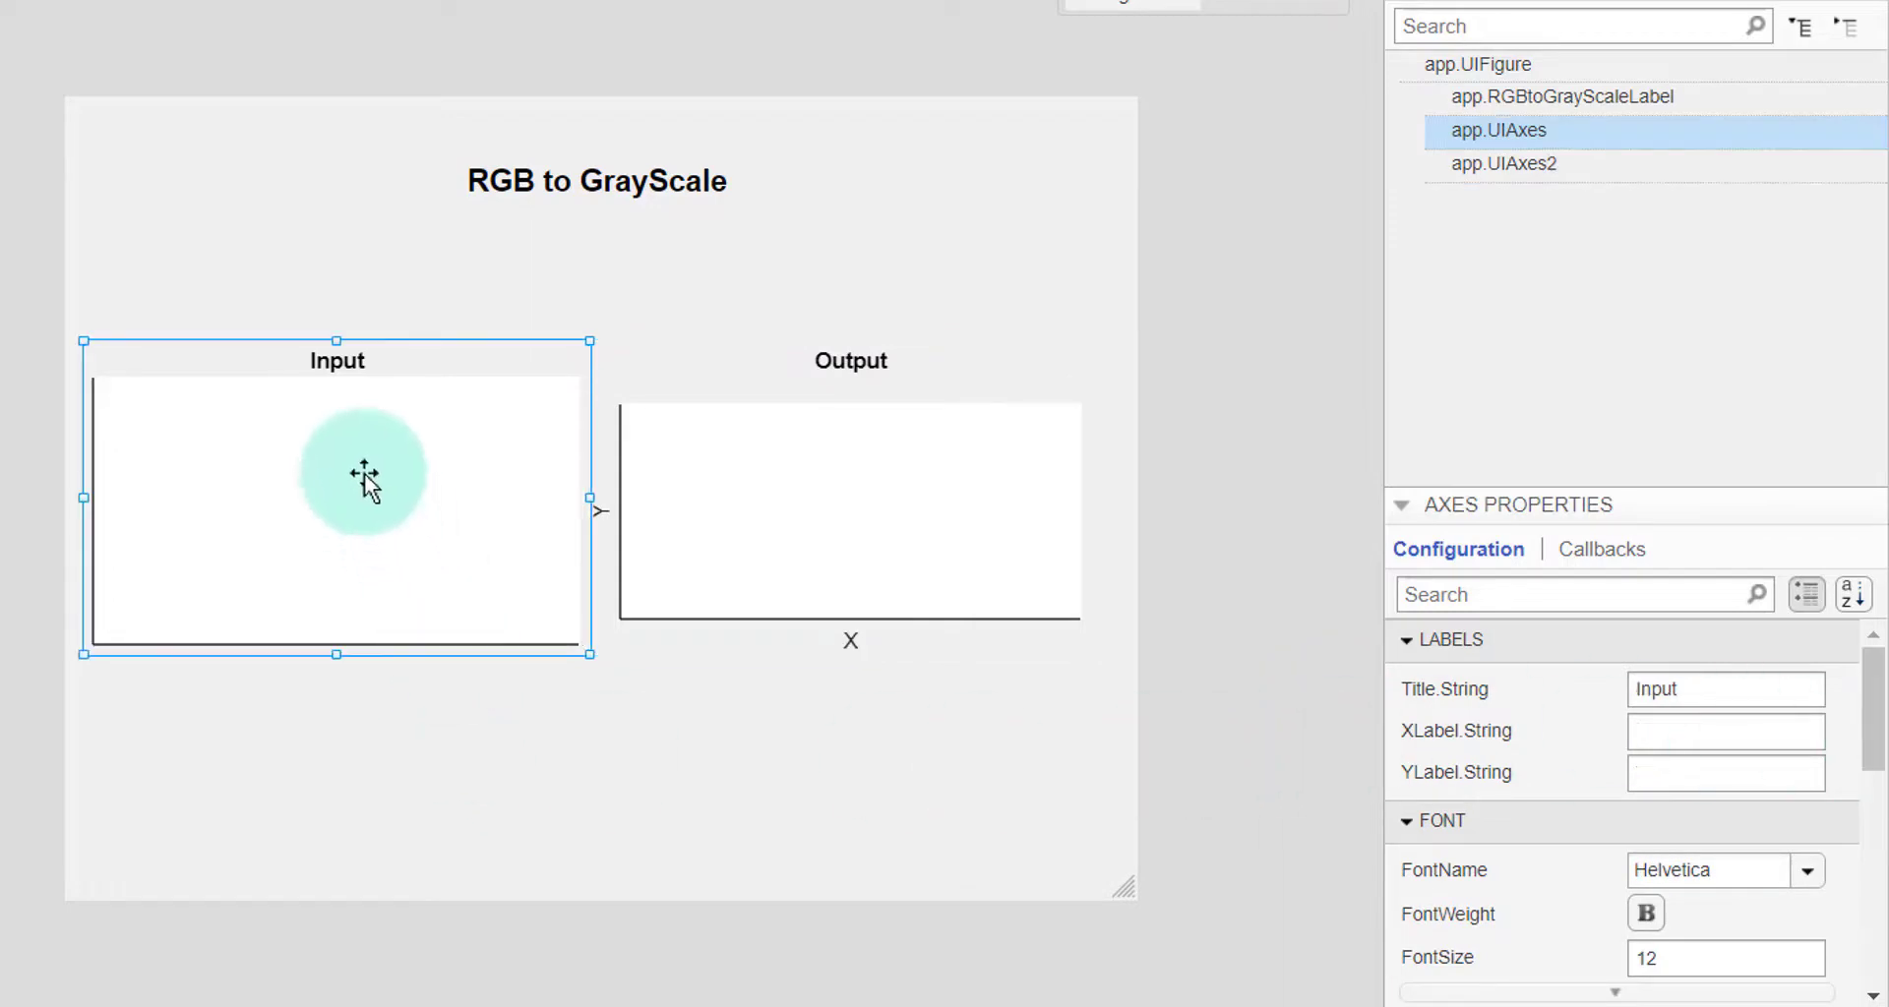
{"action": "left_click", "coordinate": [628, 472]}
{"action": "left_click", "coordinate": [801, 512]}
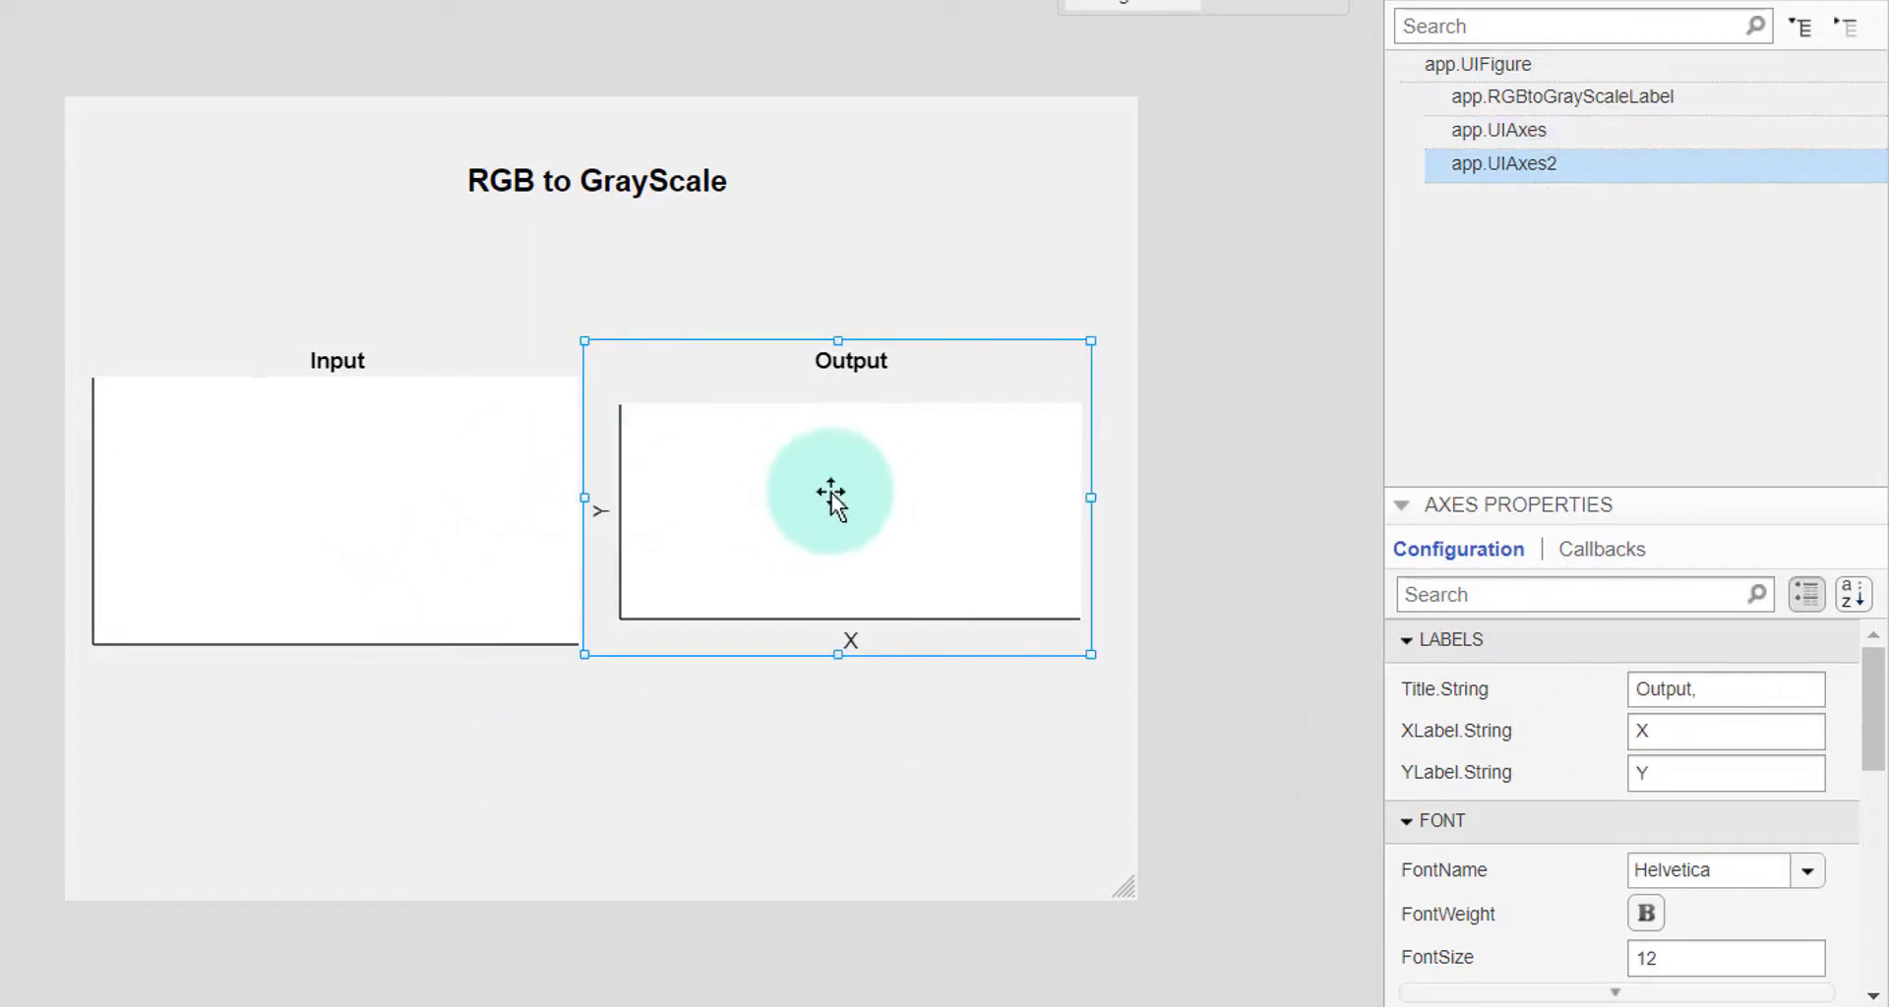
{"action": "left_click", "coordinate": [394, 472]}
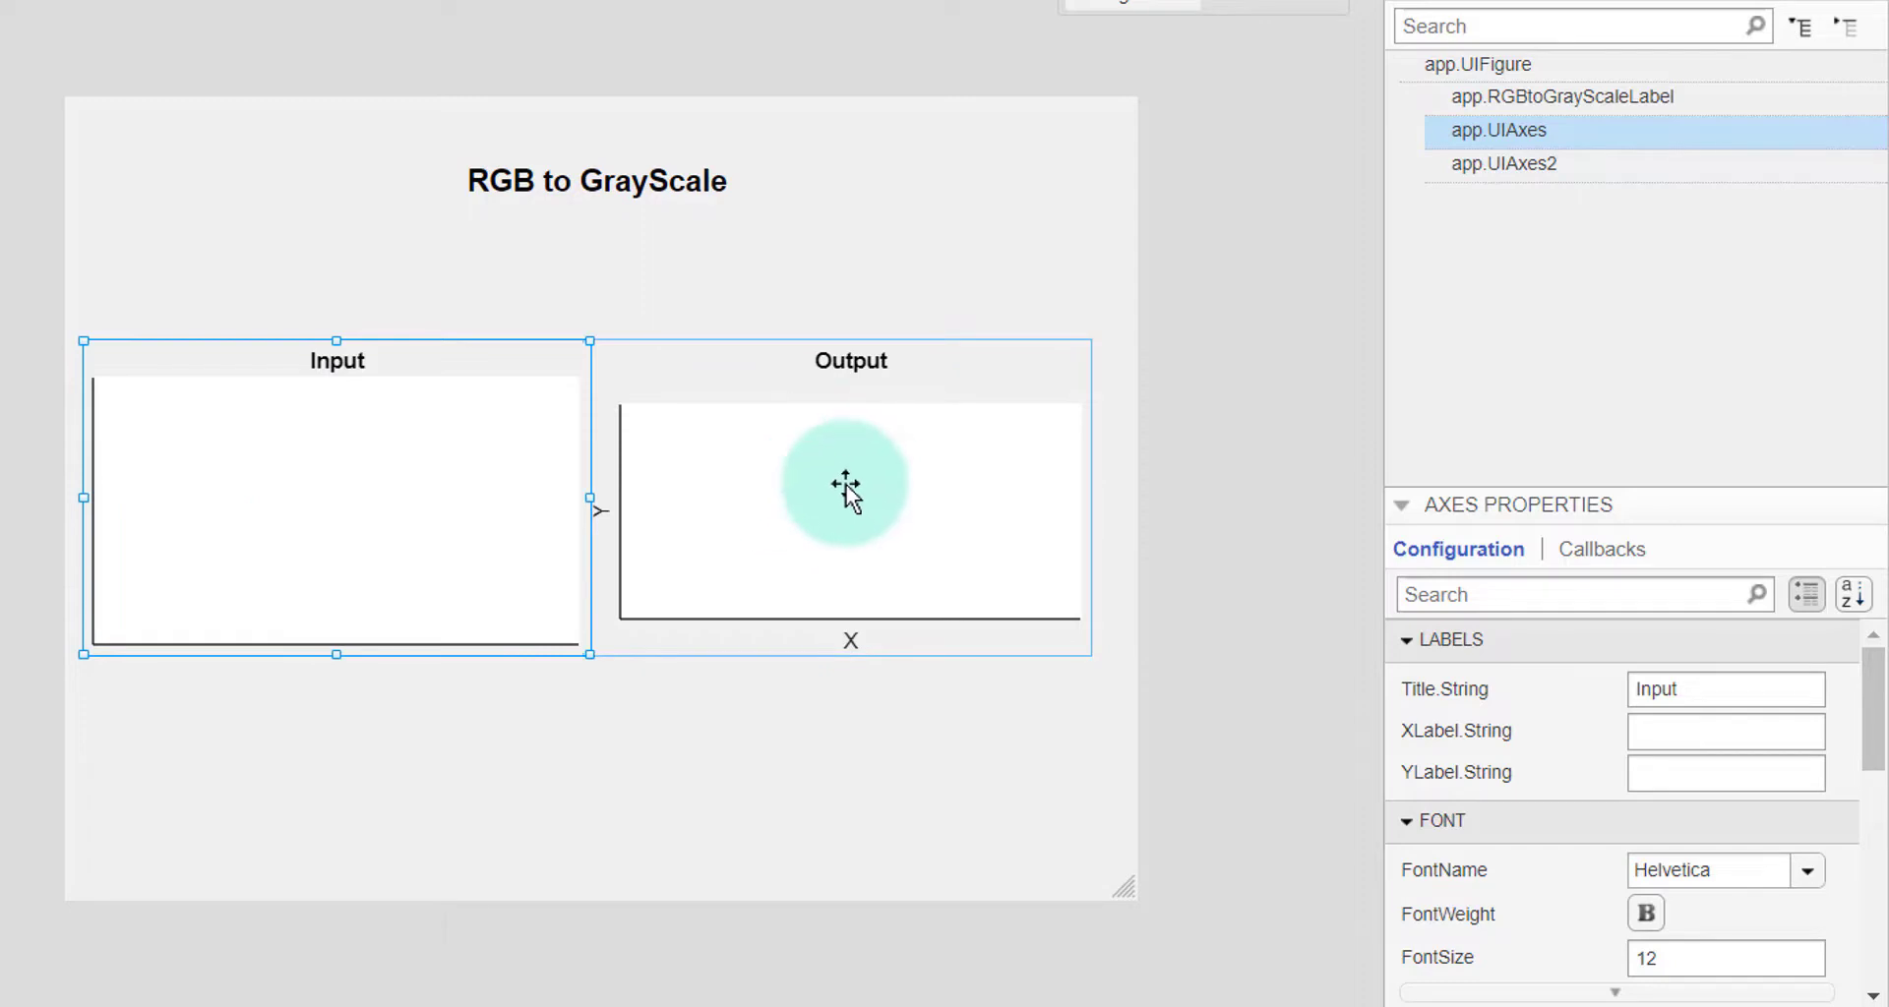
{"action": "left_click", "coordinate": [1260, 472]}
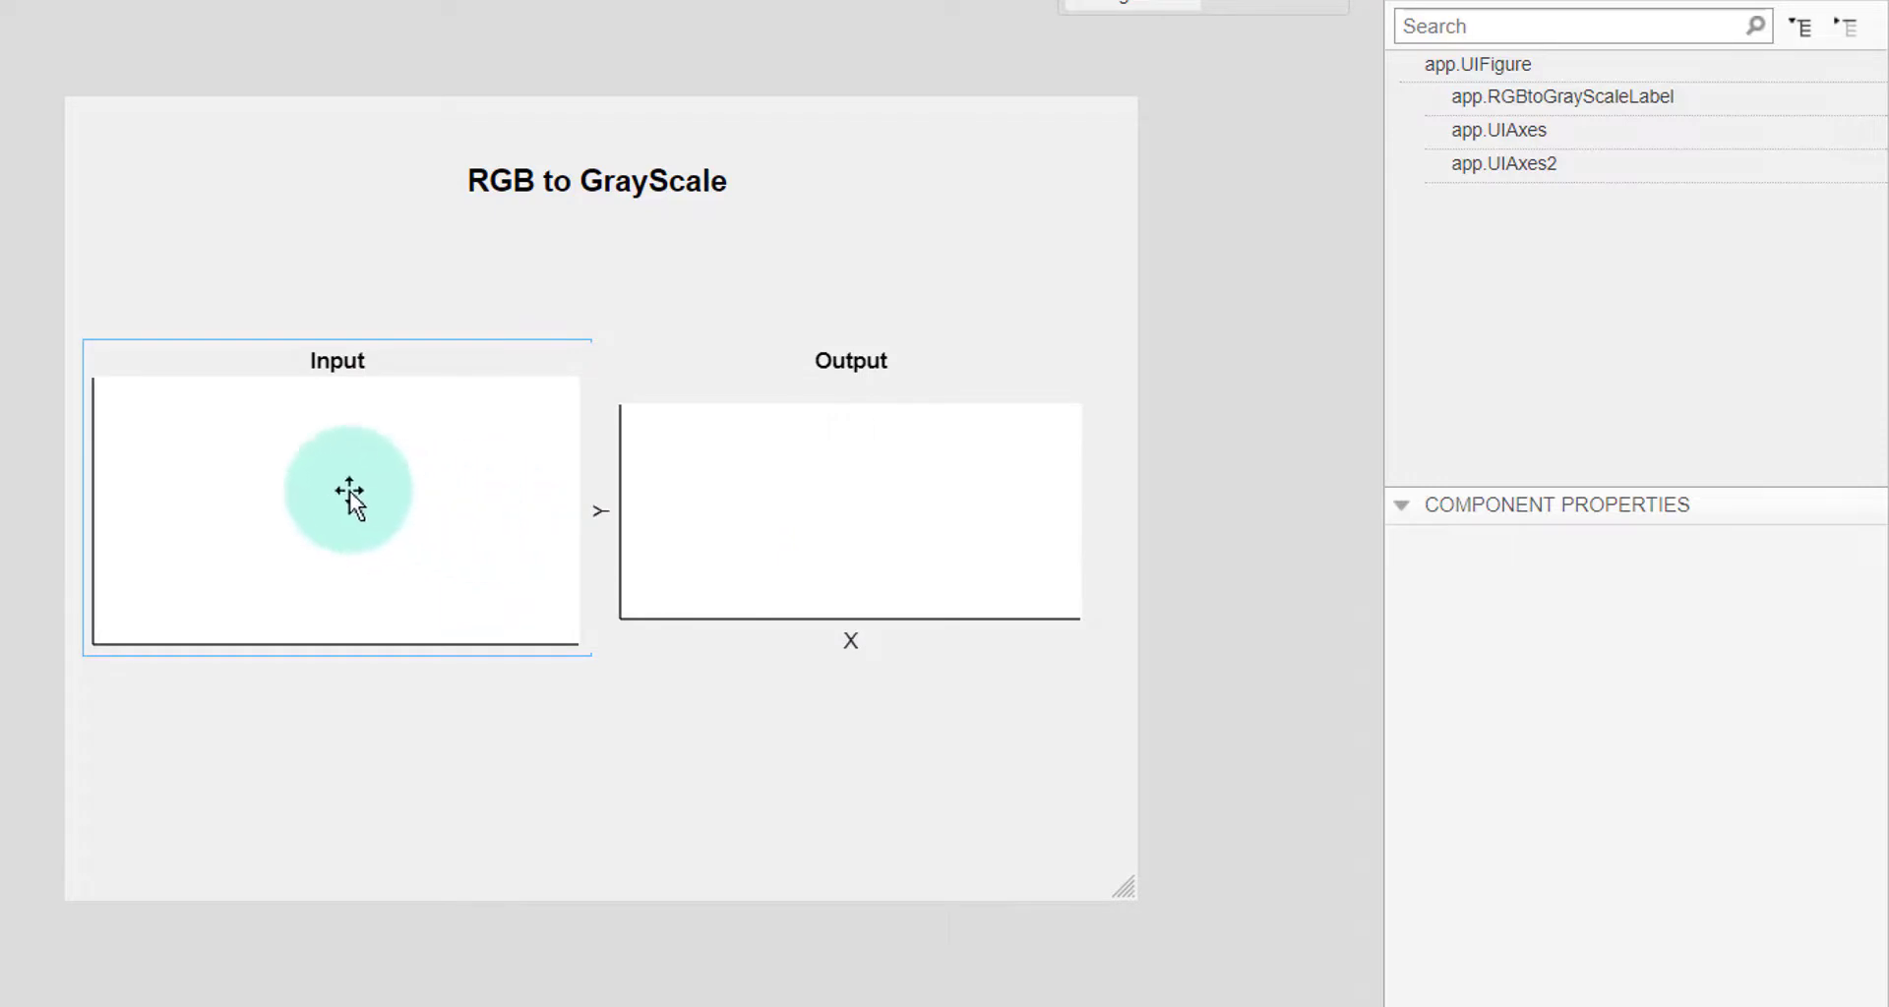
Uncheck Visible under Interactivity for the Input axes (app.UIAxes).
{"action": "left_click", "coordinate": [350, 495]}
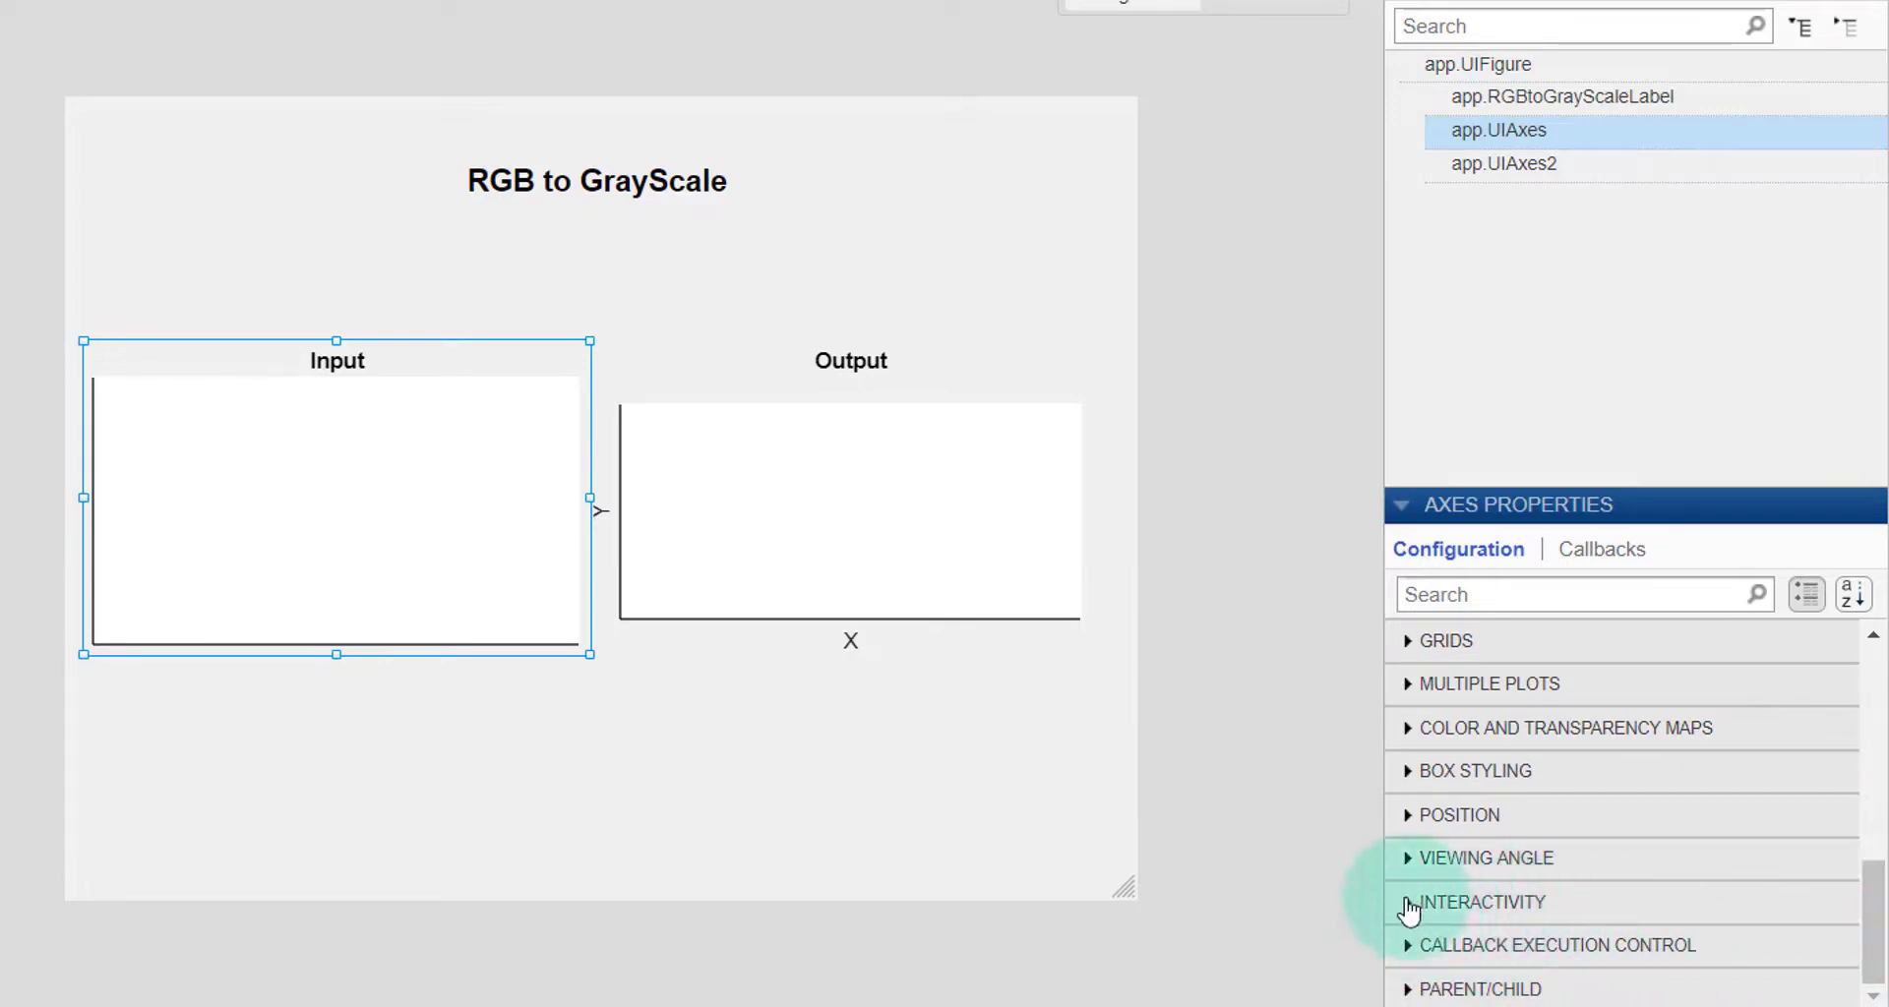
{"action": "left_click", "coordinate": [1406, 903]}
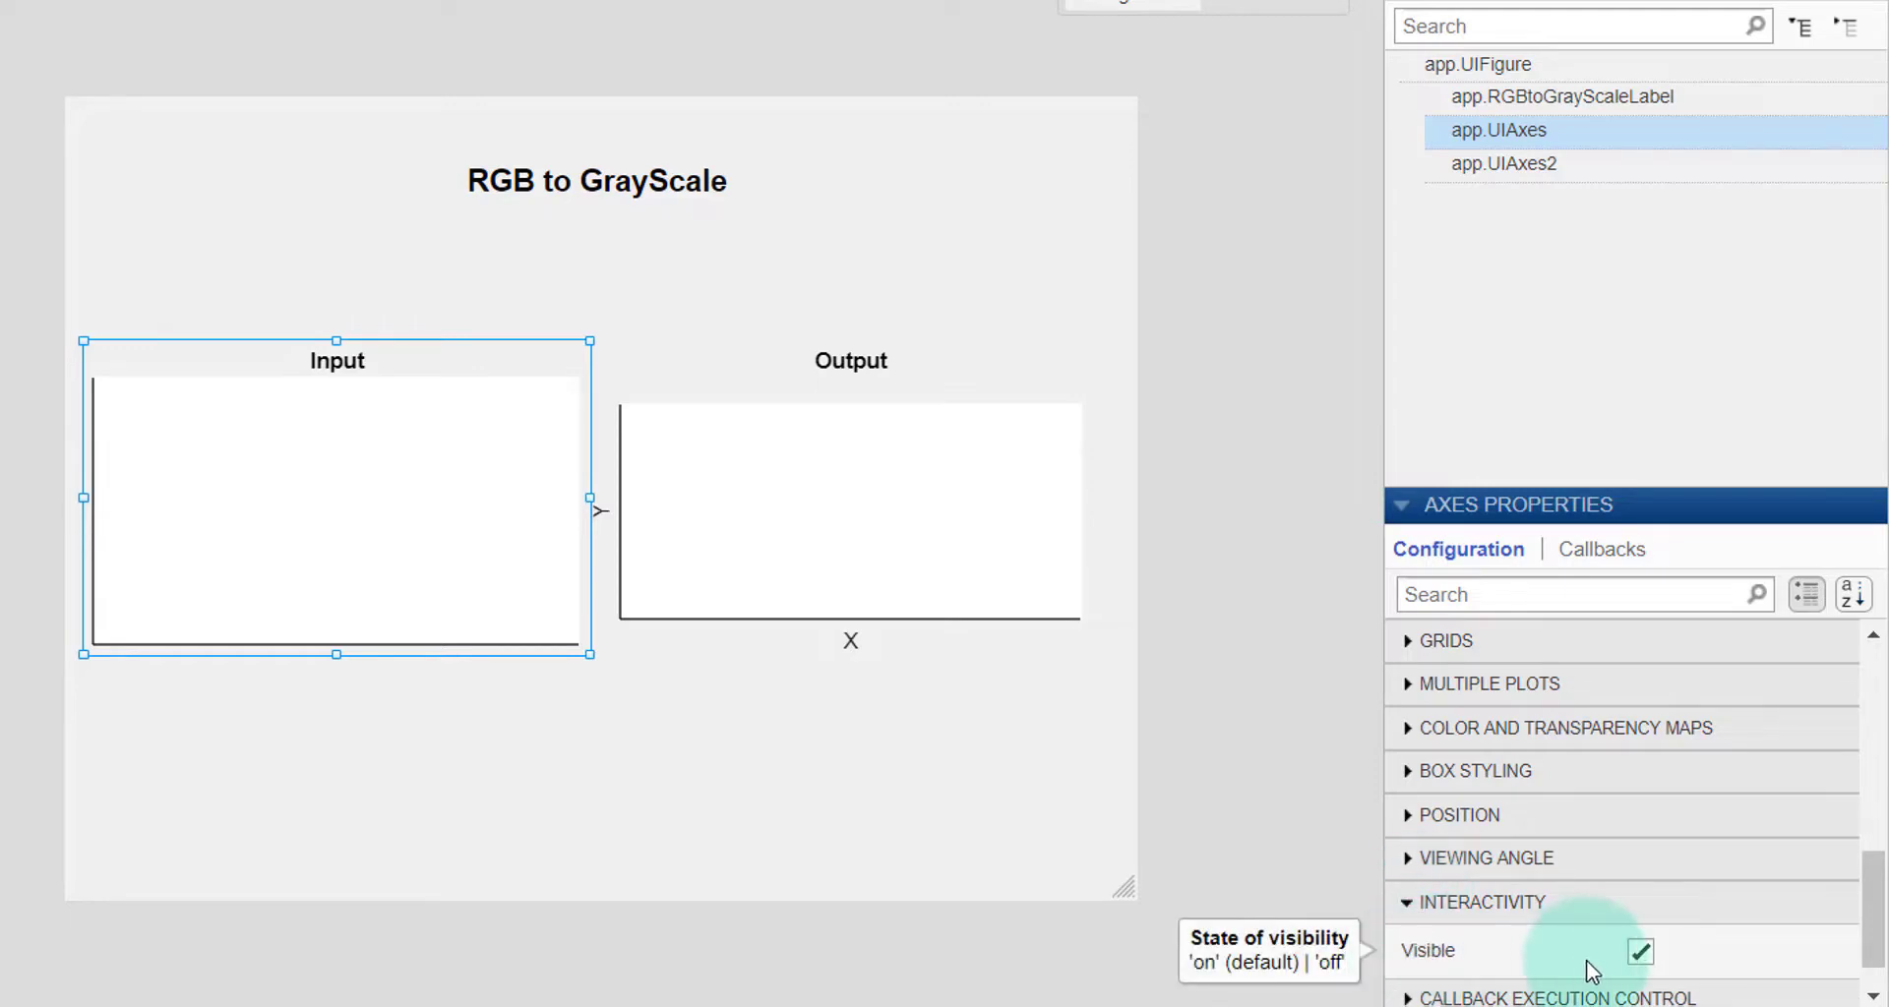
{"action": "left_click", "coordinate": [1640, 952]}
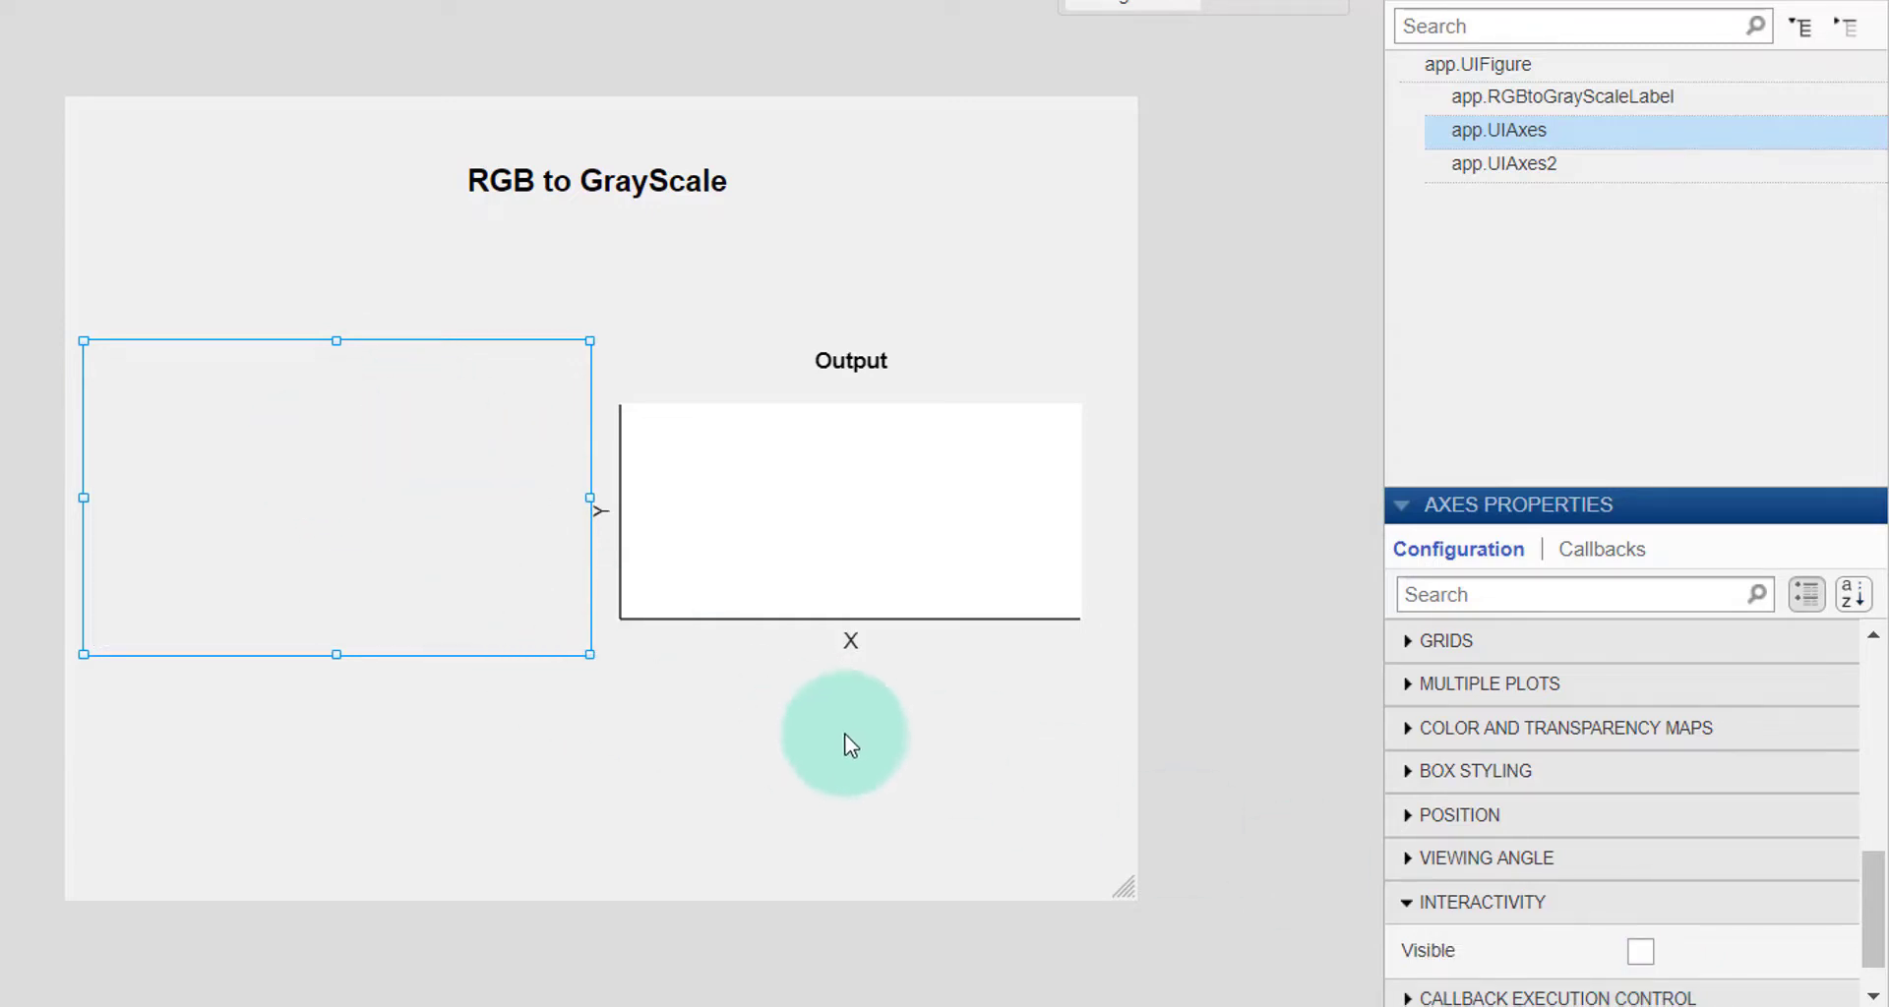
{"action": "left_click", "coordinate": [870, 701]}
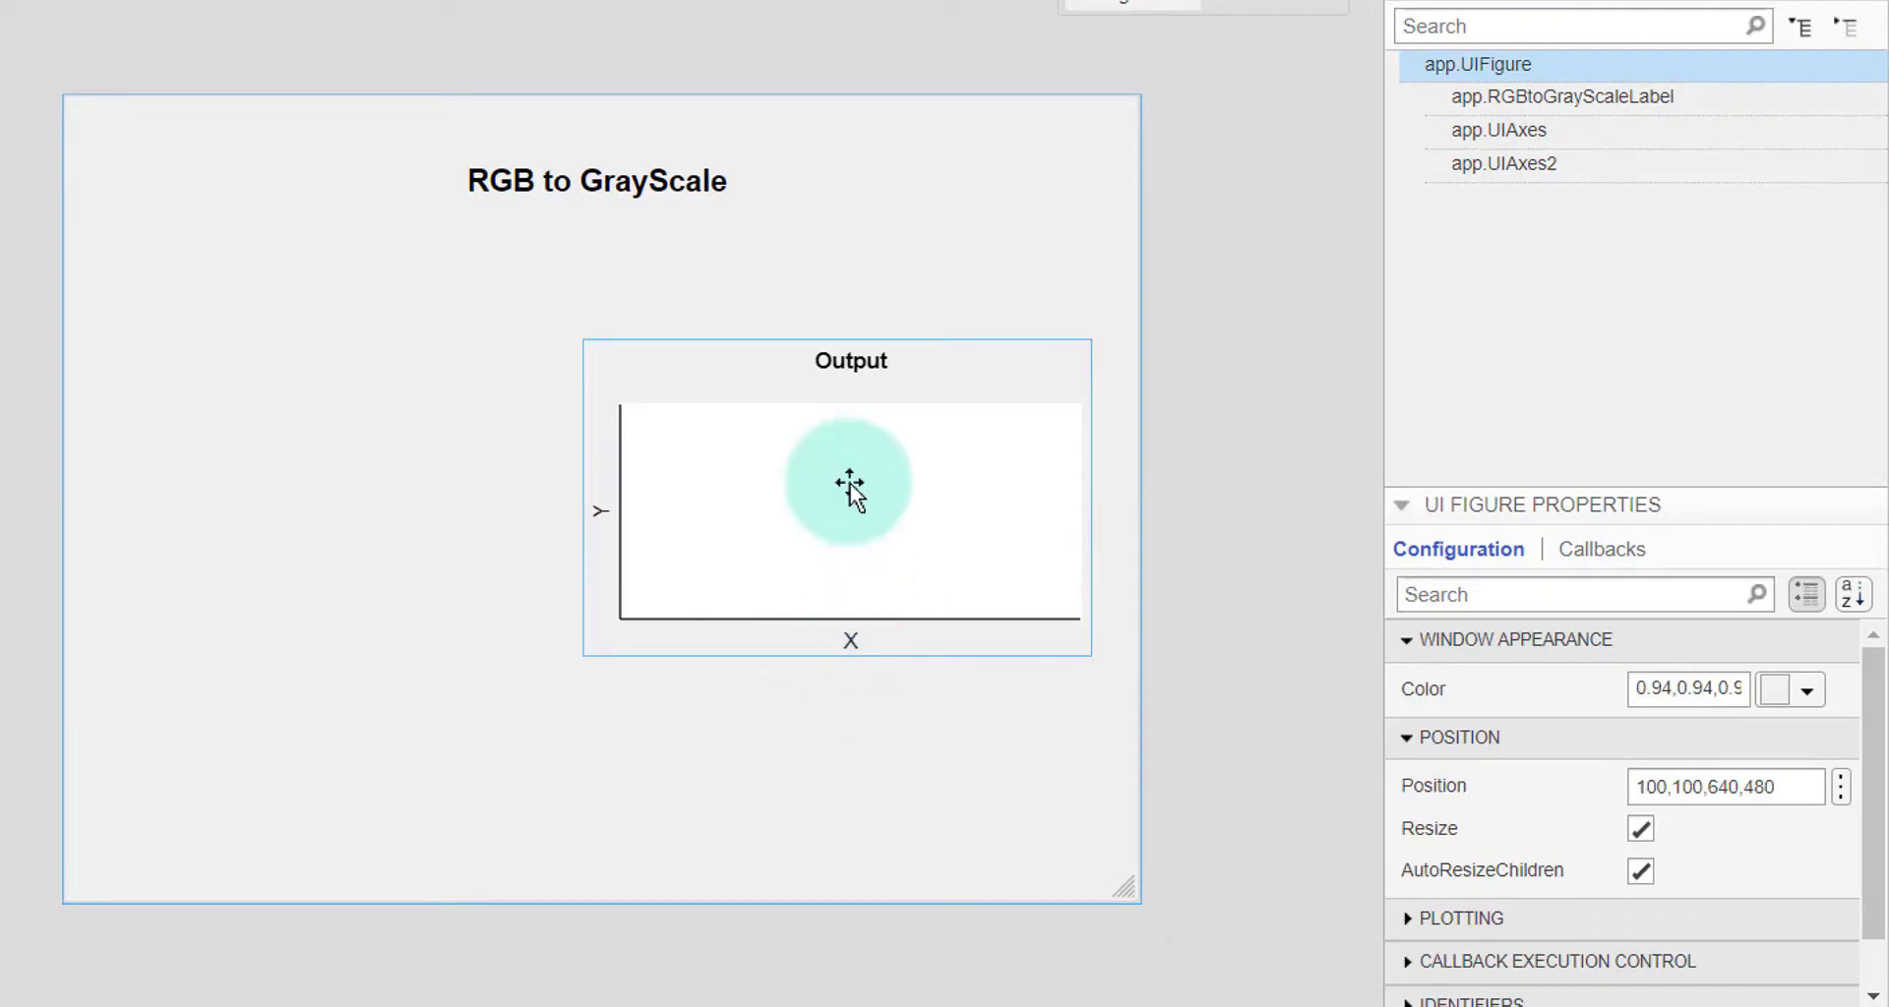
{"action": "left_click", "coordinate": [850, 482]}
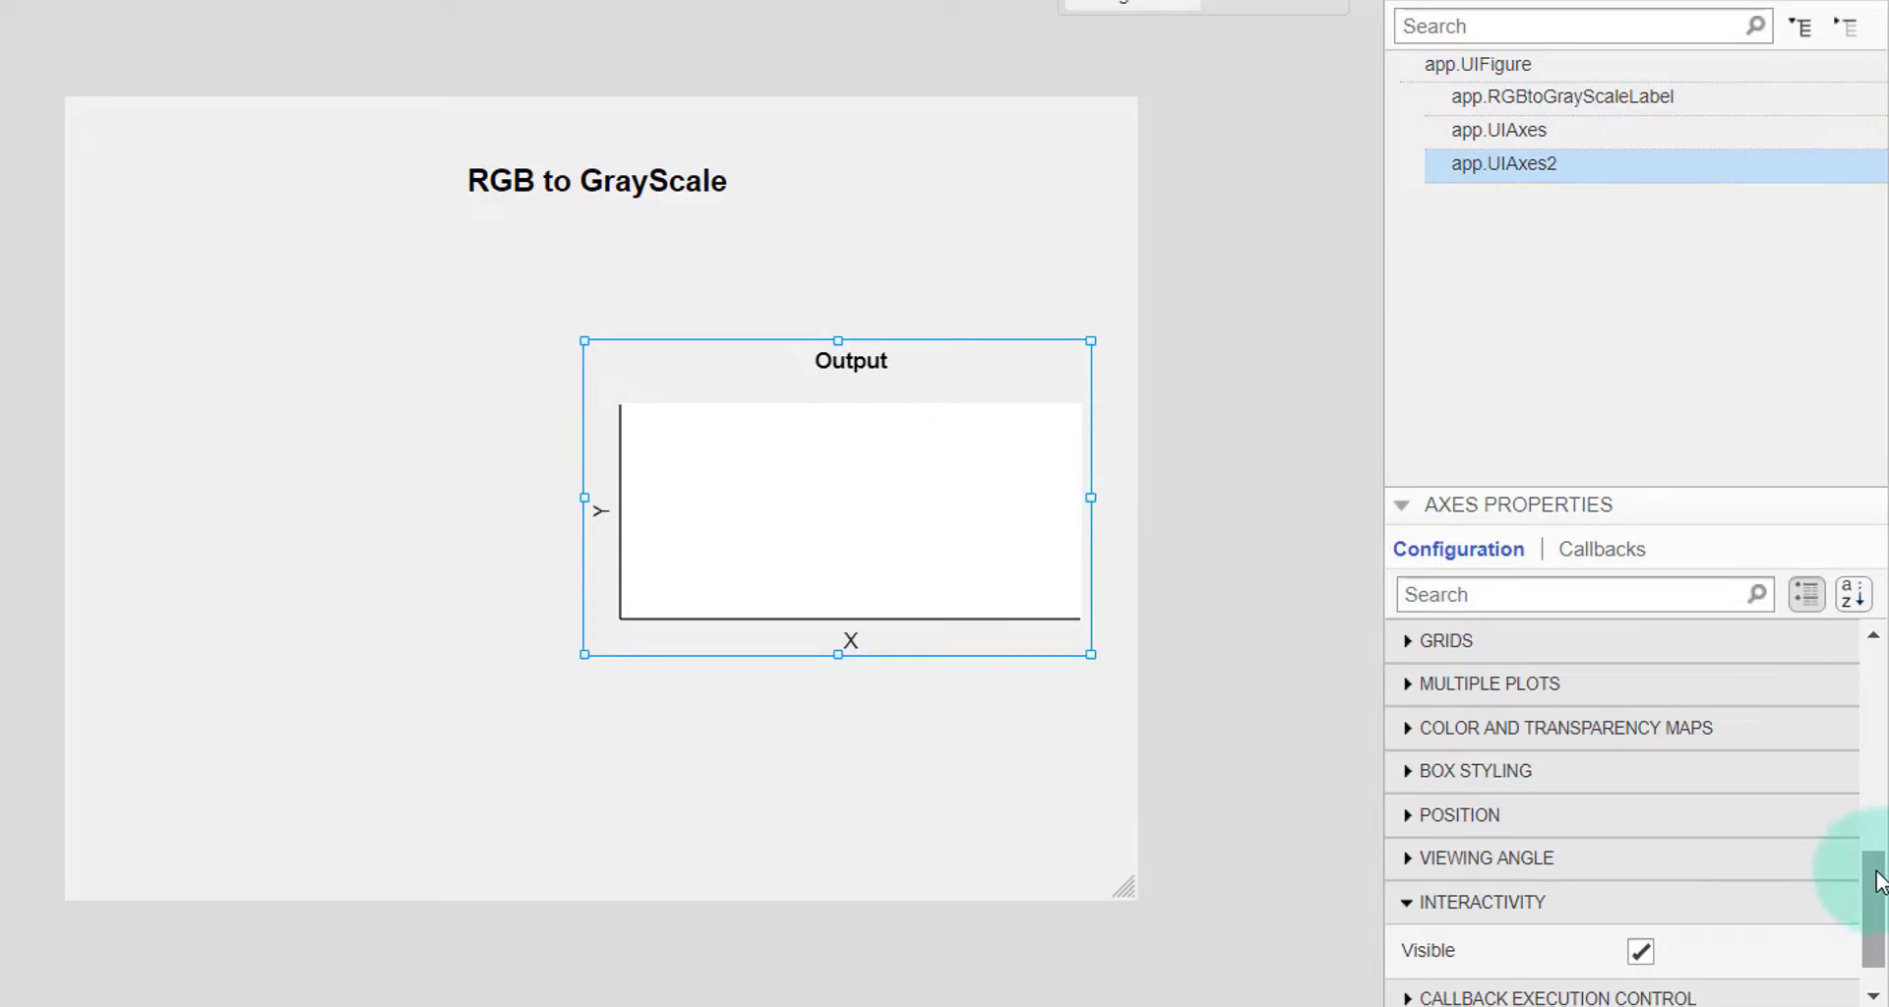
Uncheck Visible under Interactivity for the Output axes (app.UIAxes2).
{"action": "left_click_drag", "start_coordinate": [1879, 881], "coordinate": [1876, 898]}
{"action": "left_click", "coordinate": [1641, 897]}
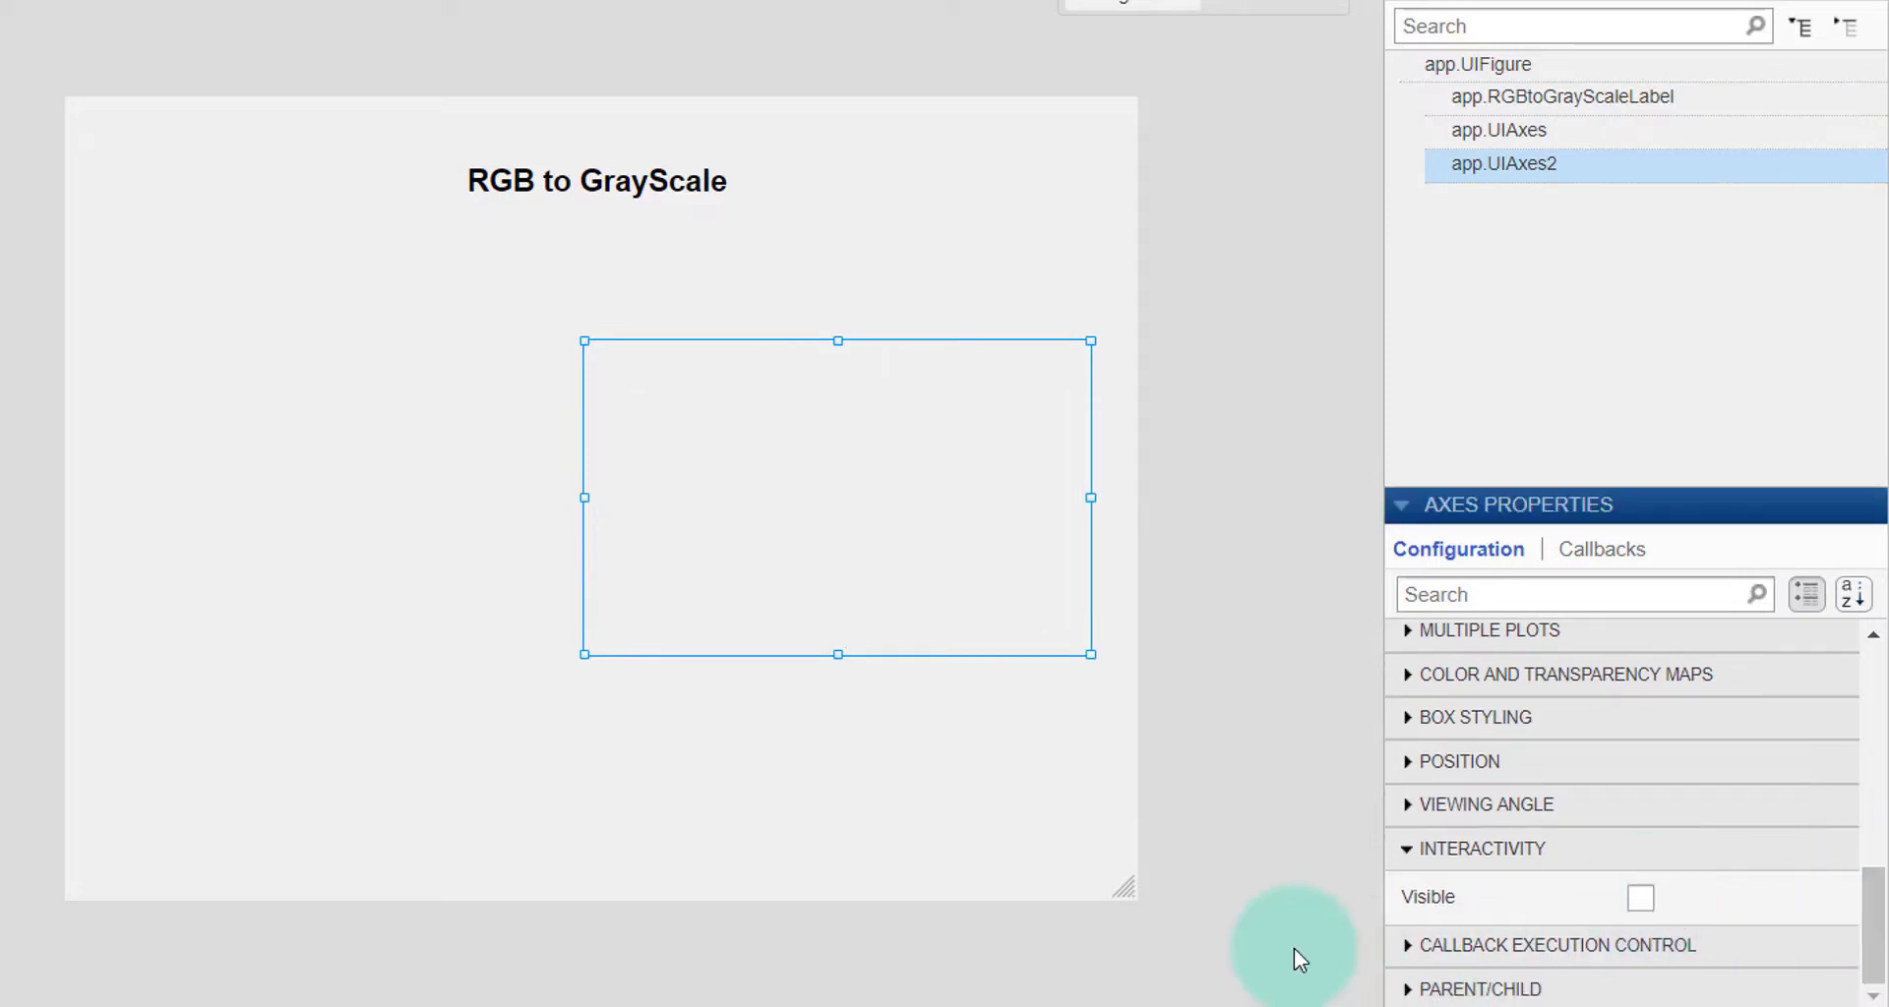
{"action": "left_click", "coordinate": [1260, 557]}
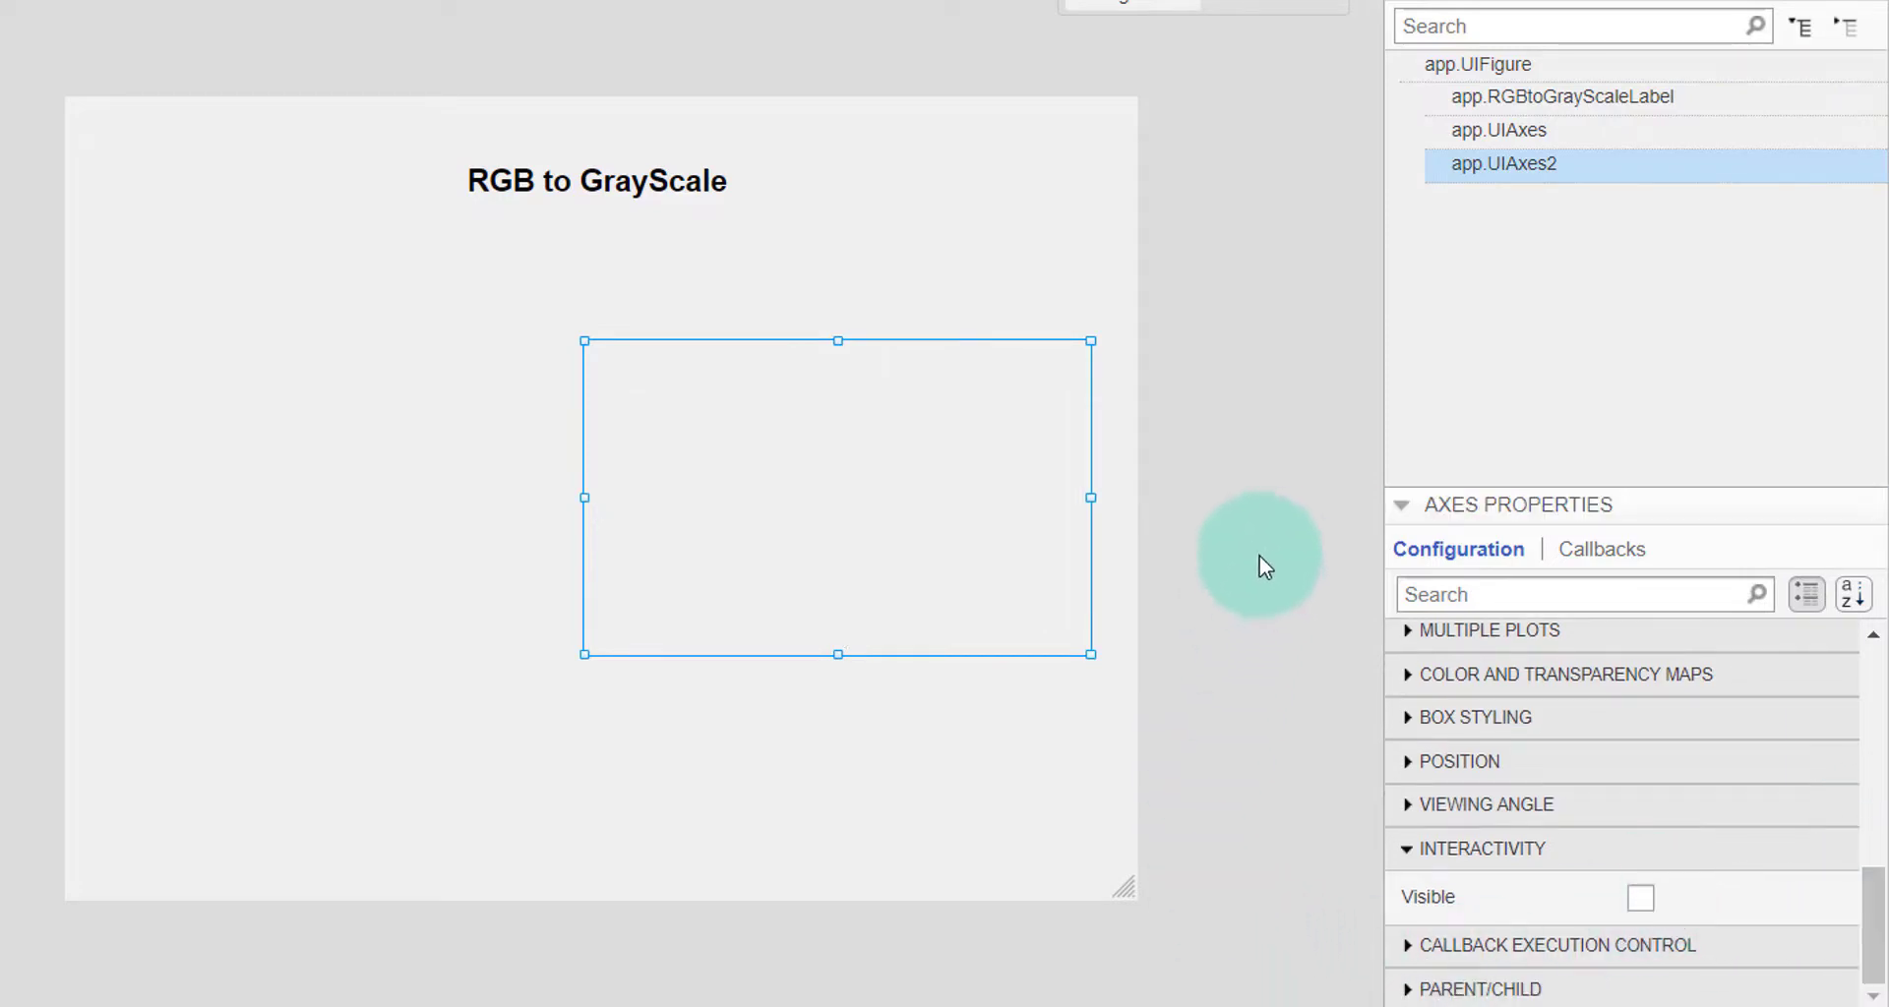
Click the hidden Input and Output axes alternately, then select the whole figure.
{"action": "left_click", "coordinate": [264, 543]}
{"action": "left_click", "coordinate": [826, 529]}
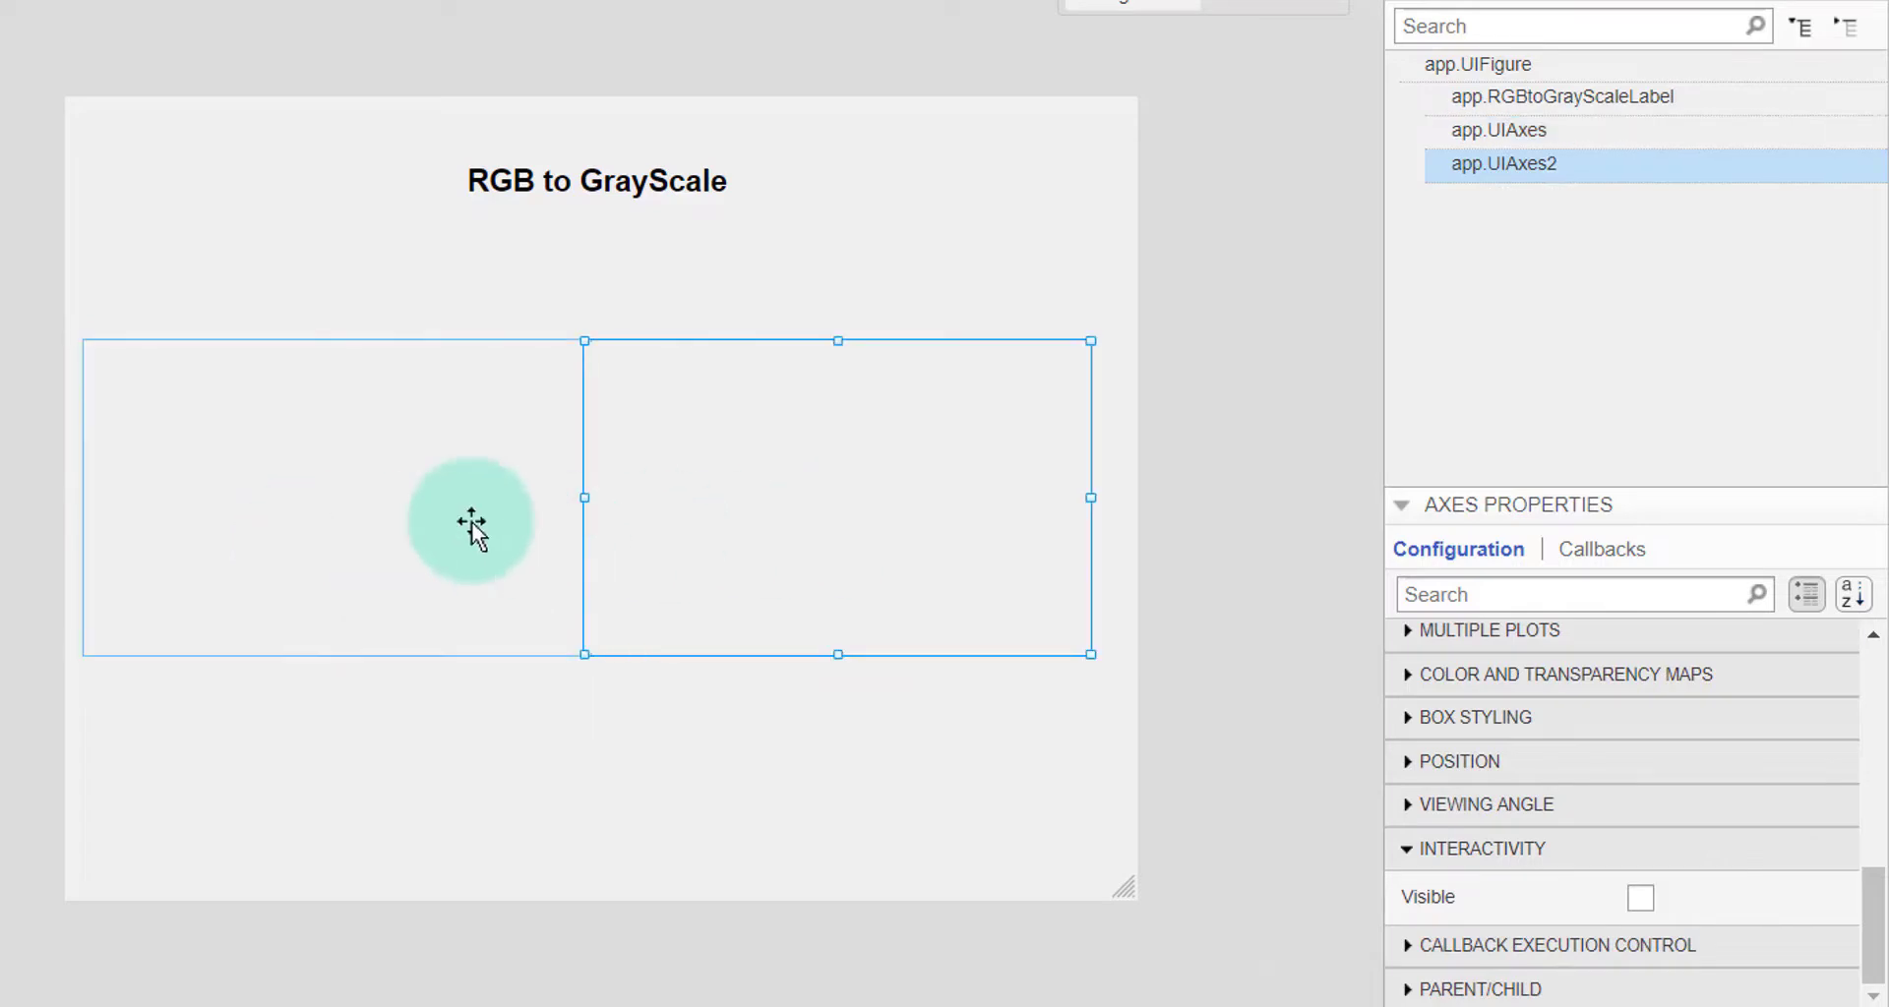
{"action": "left_click", "coordinate": [523, 518]}
{"action": "left_click", "coordinate": [765, 523]}
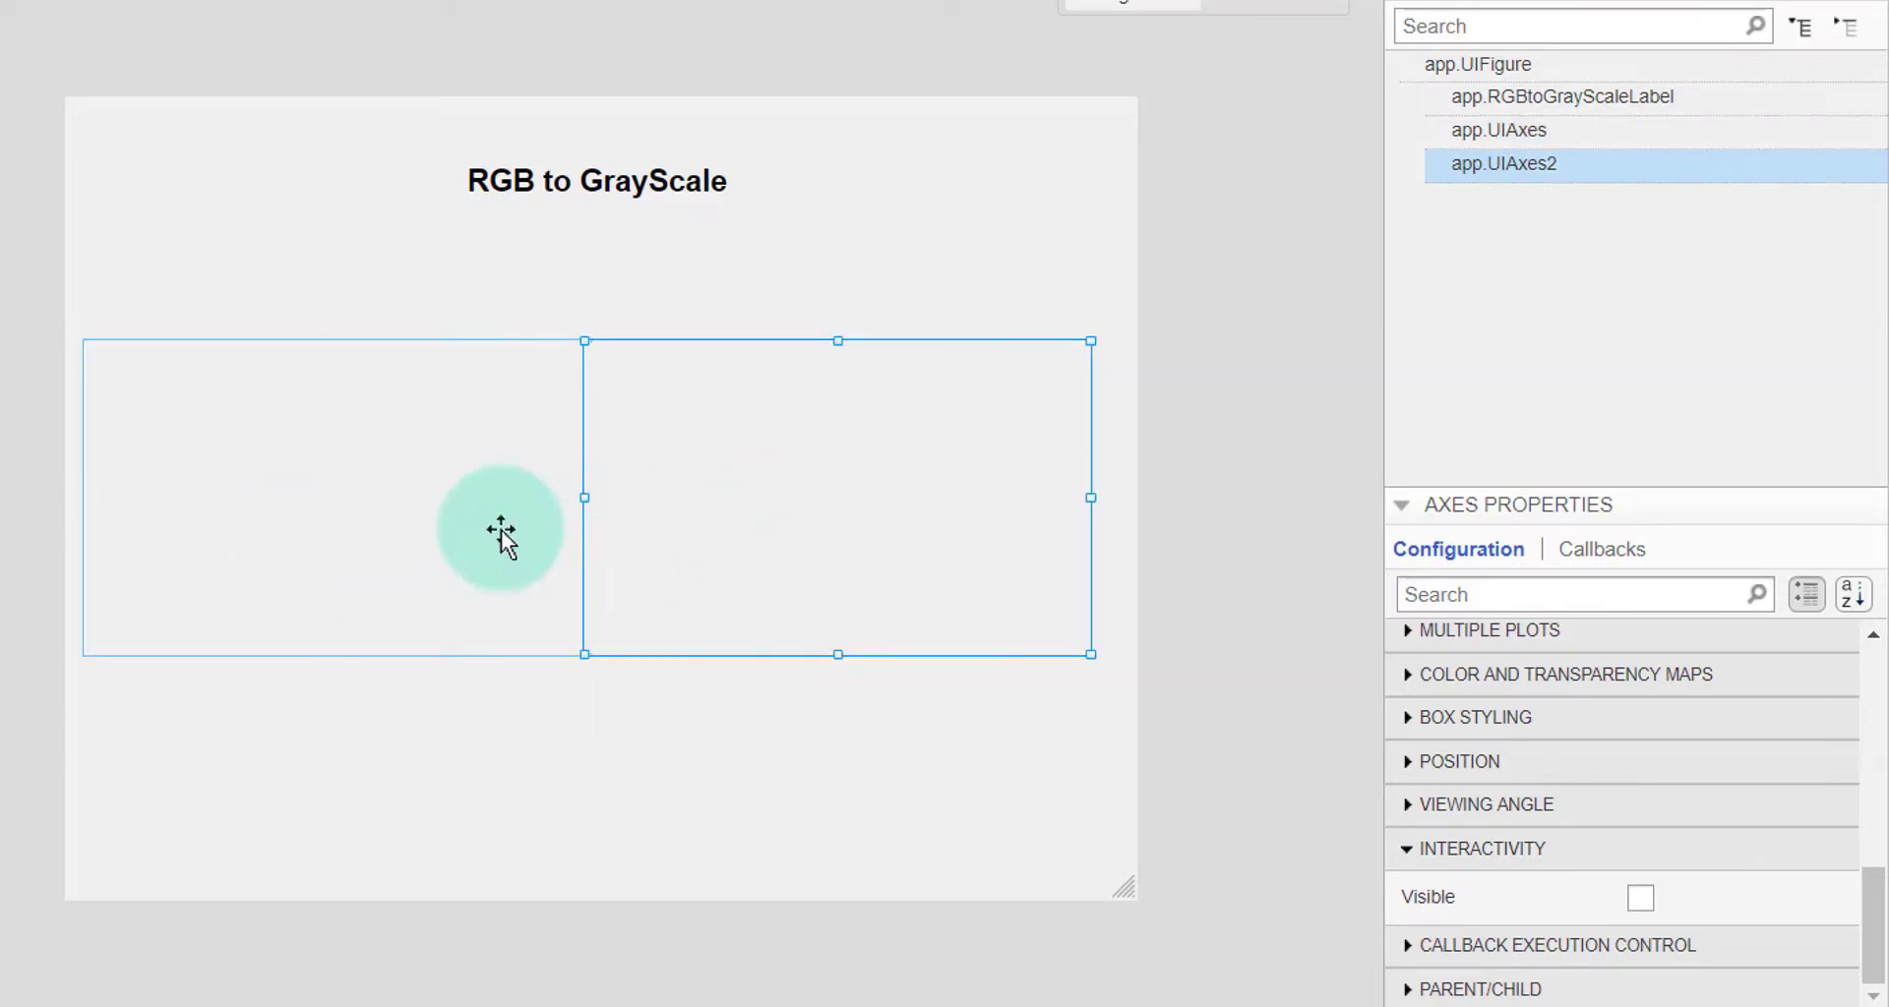
{"action": "left_click", "coordinate": [500, 530]}
{"action": "left_click", "coordinate": [803, 527]}
{"action": "left_click", "coordinate": [978, 801]}
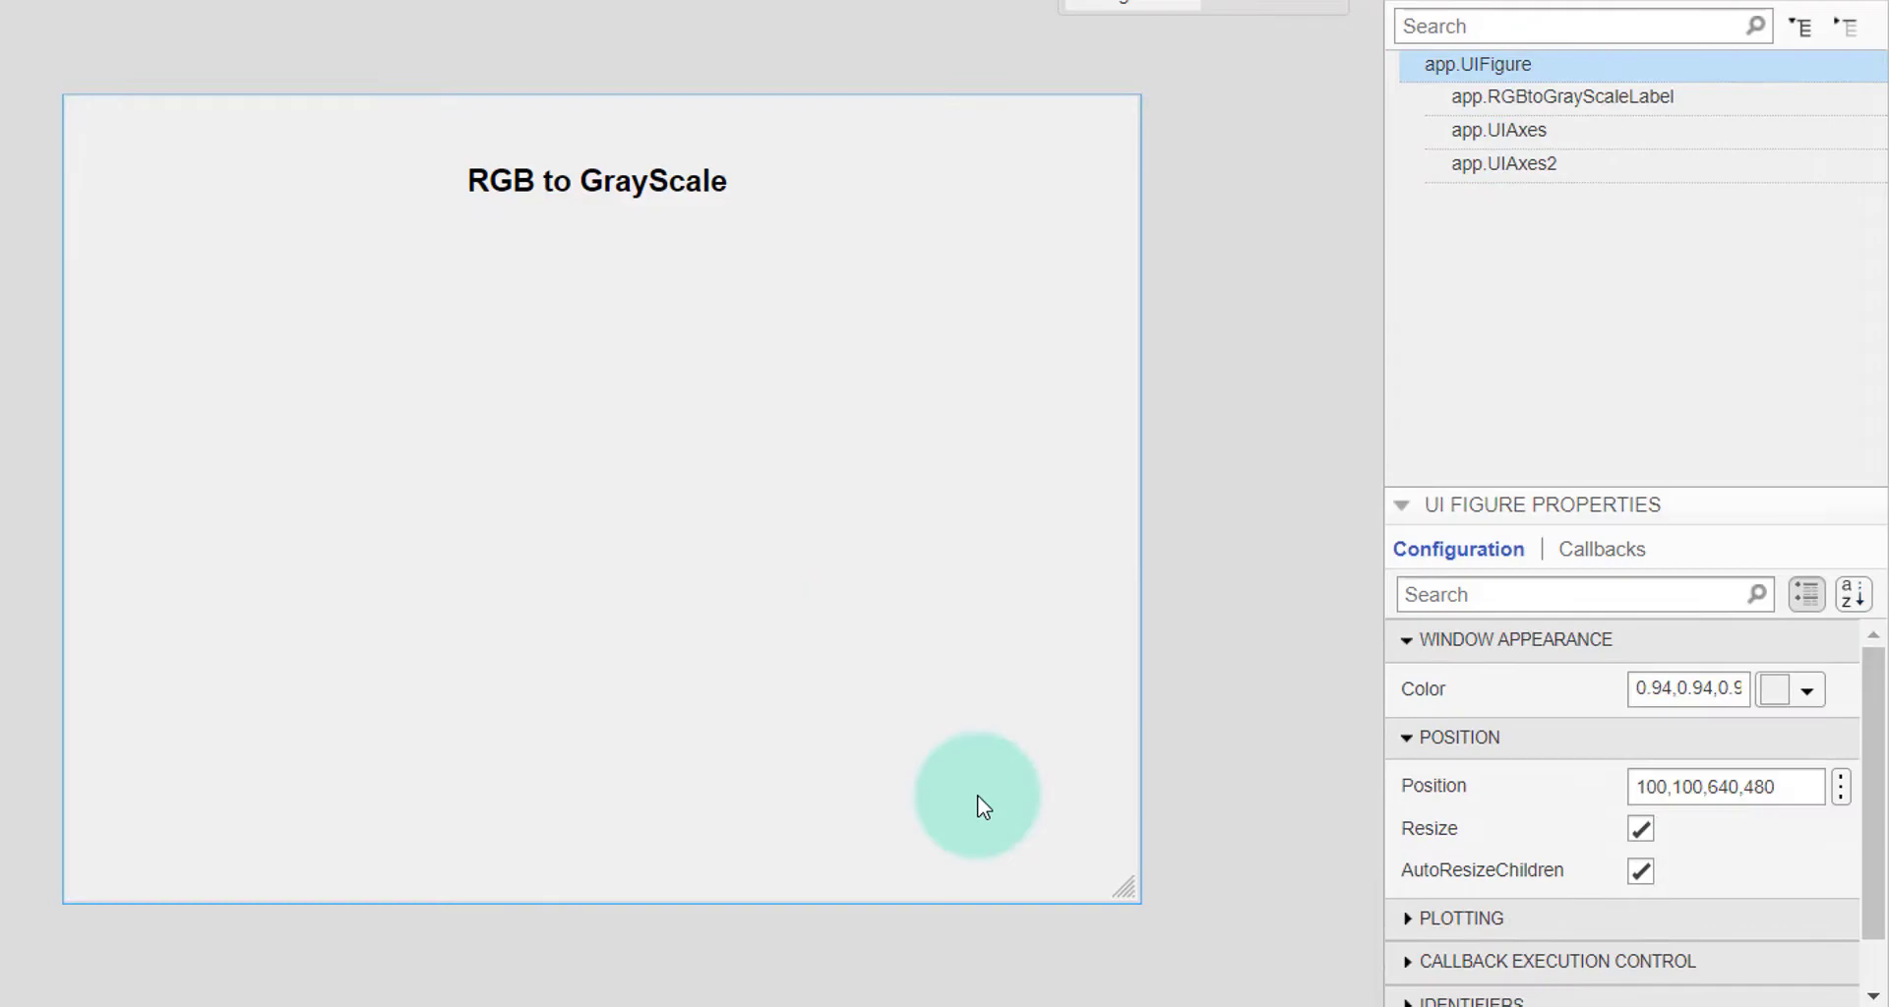